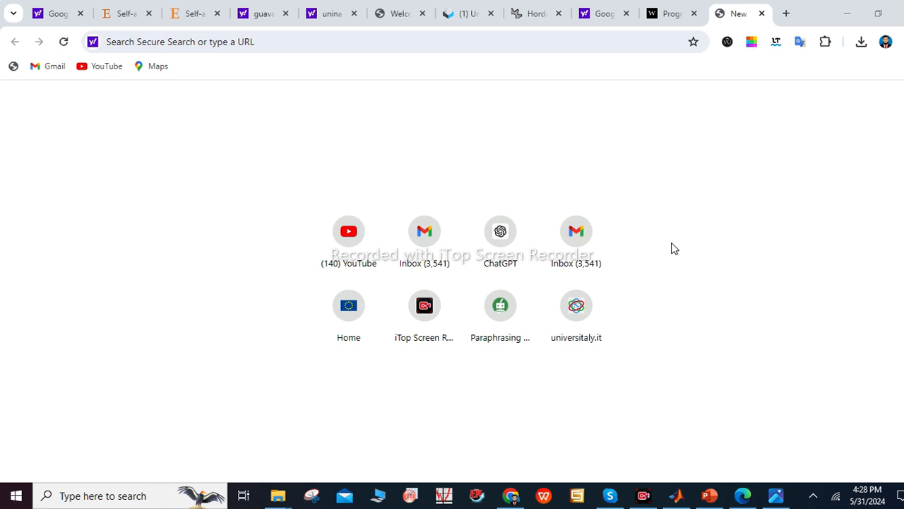
Load the Europass home page at europass.europa.eu/en and scroll to its Europass tools section
click(208, 37)
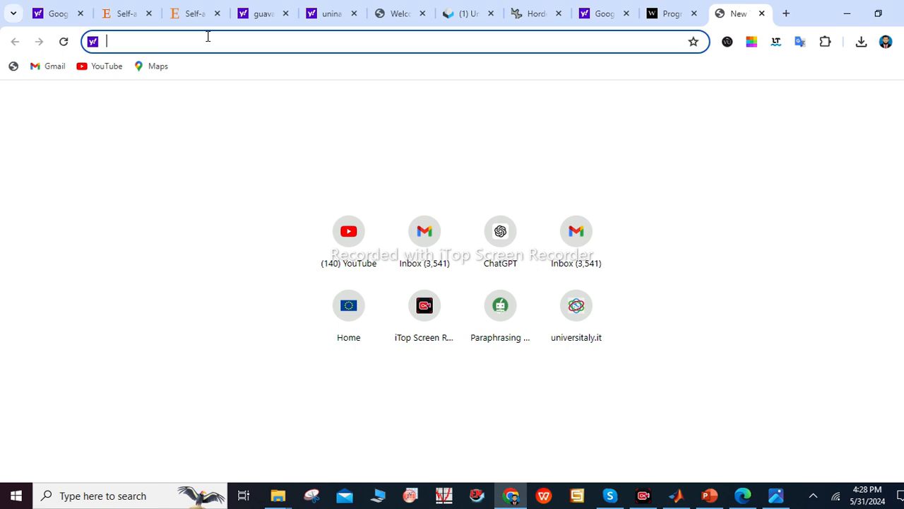
text(e)
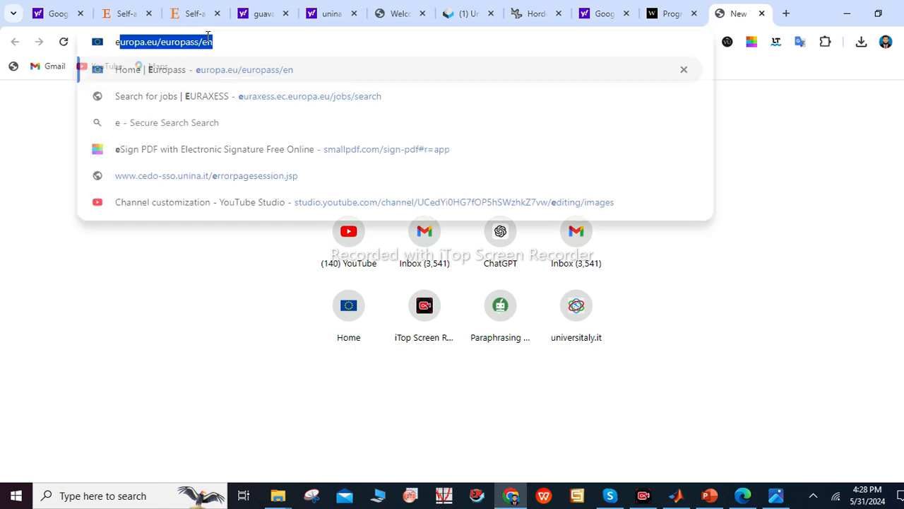
text(uropass)
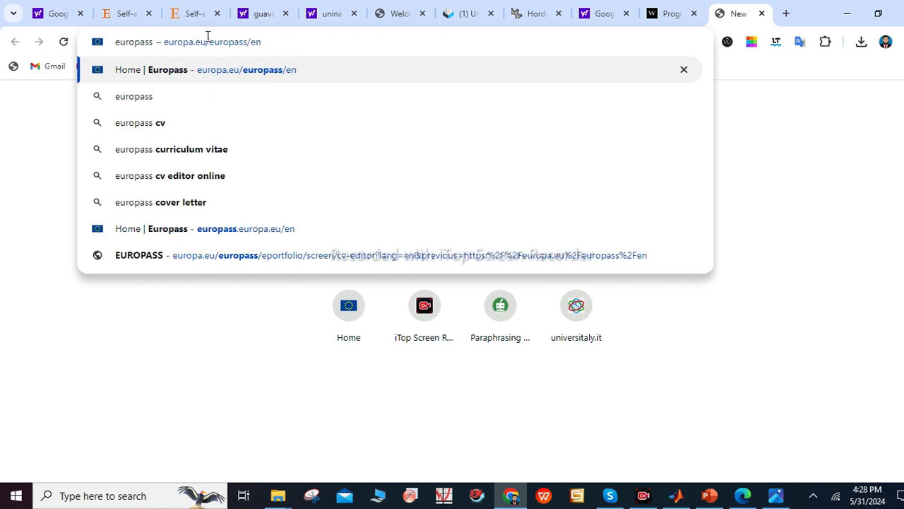
key(Return)
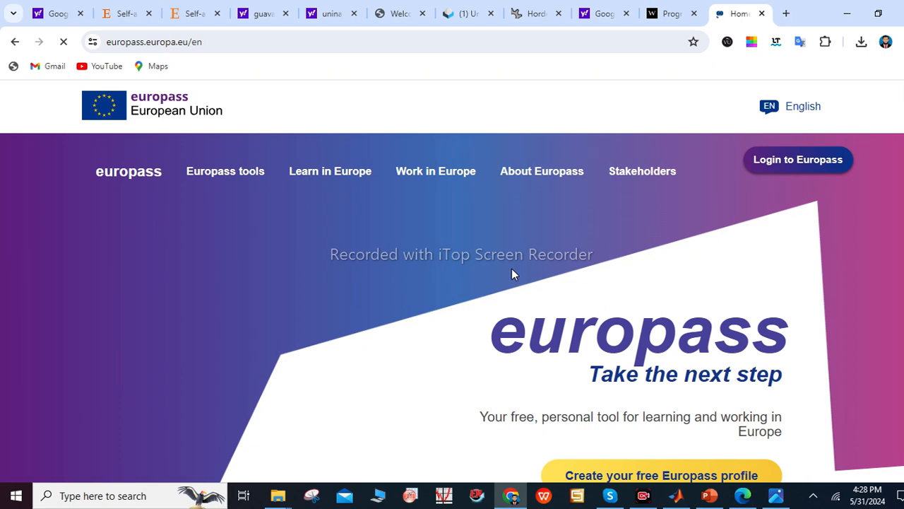
scroll(511, 274, down, 5)
scroll(452, 280, down, 1)
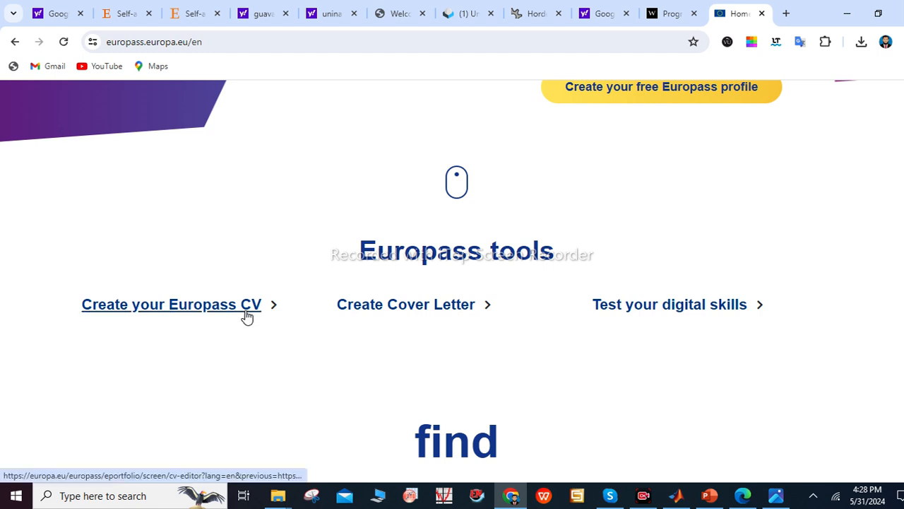
Follow the 'Create your Europass CV' link to load the CV editor
click(203, 317)
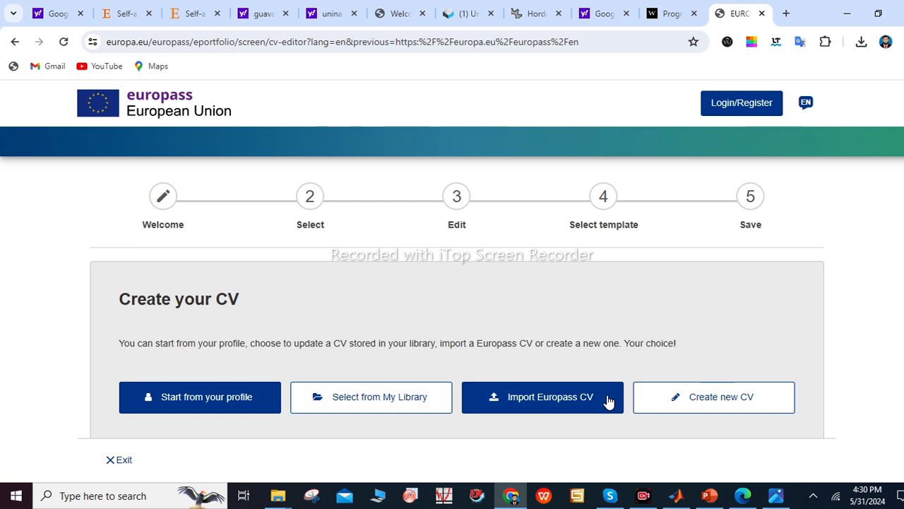
click(550, 410)
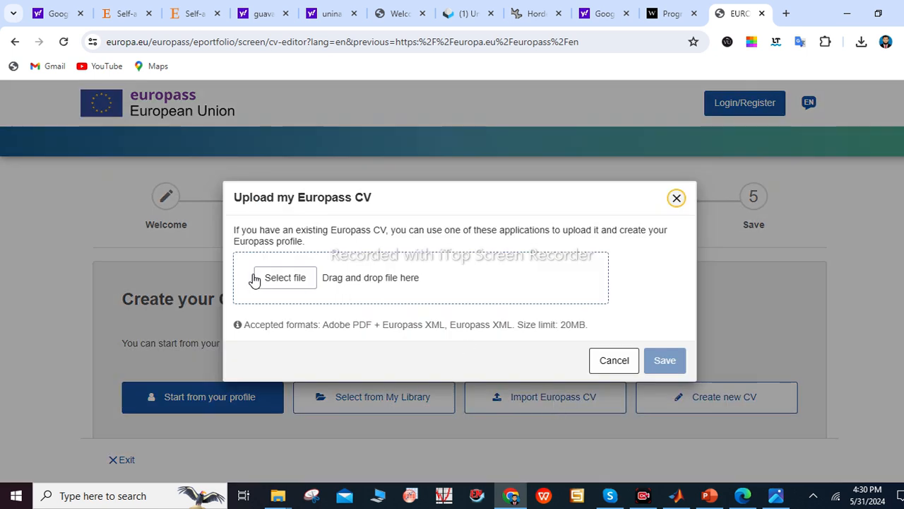
click(266, 284)
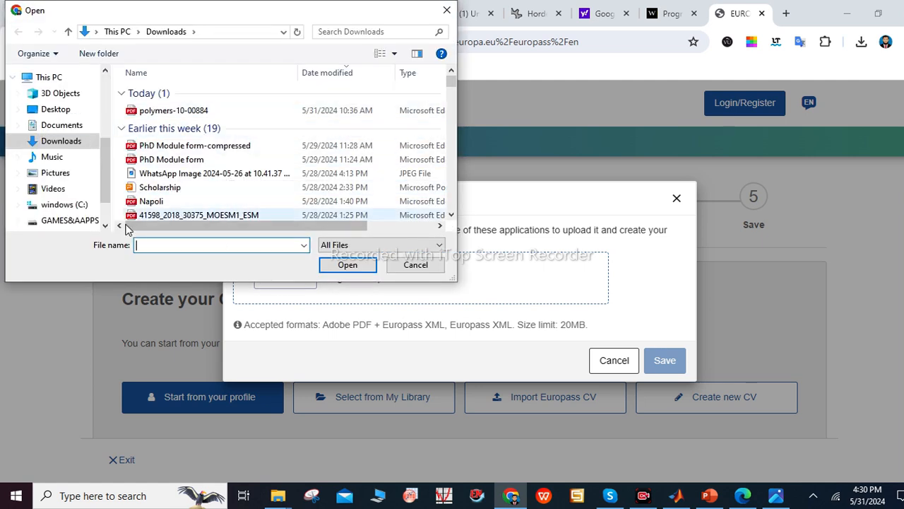
click(70, 140)
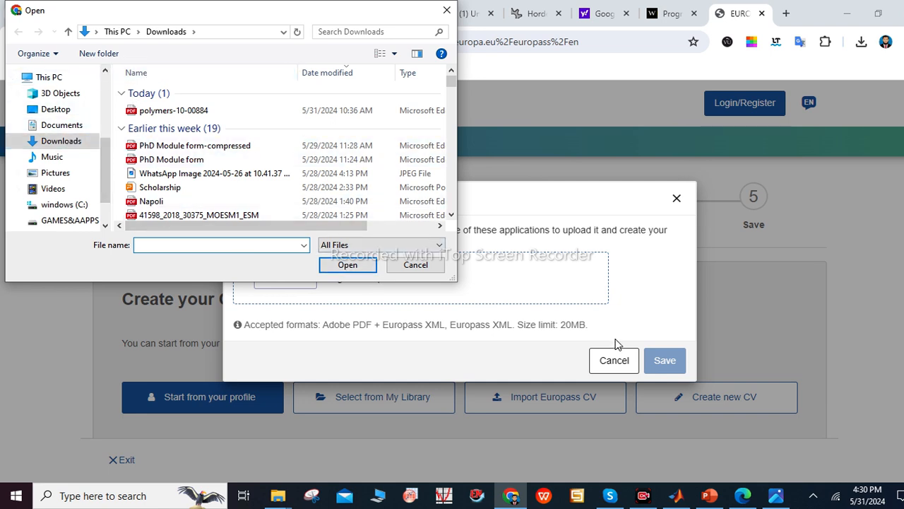
click(427, 269)
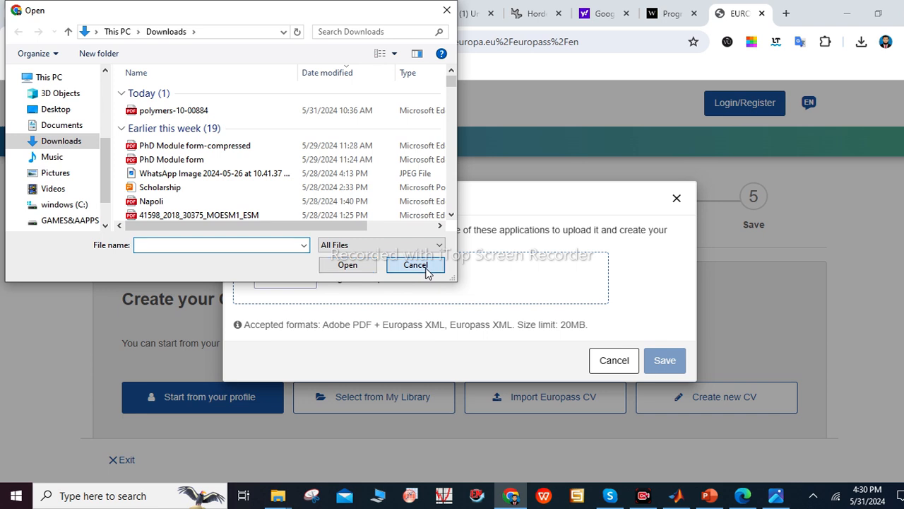
click(614, 362)
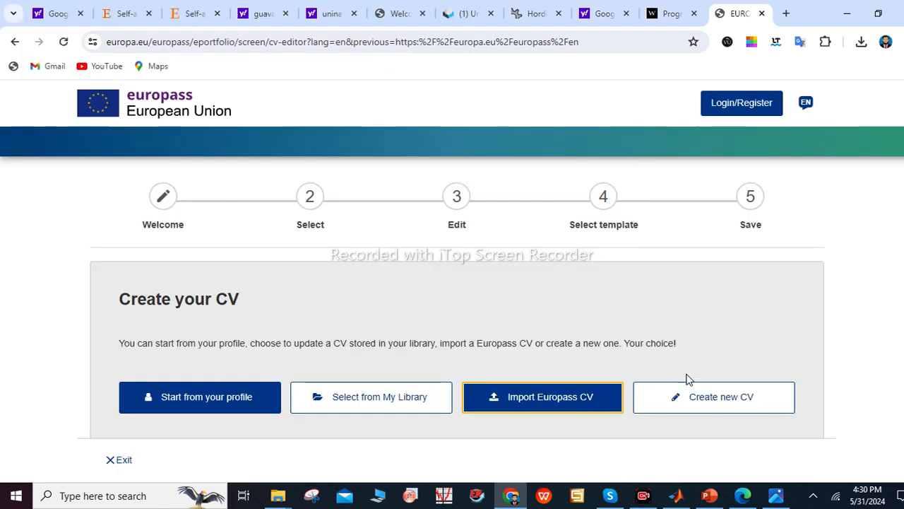
Start a new CV from scratch and scroll down to the empty Personal information form
click(702, 408)
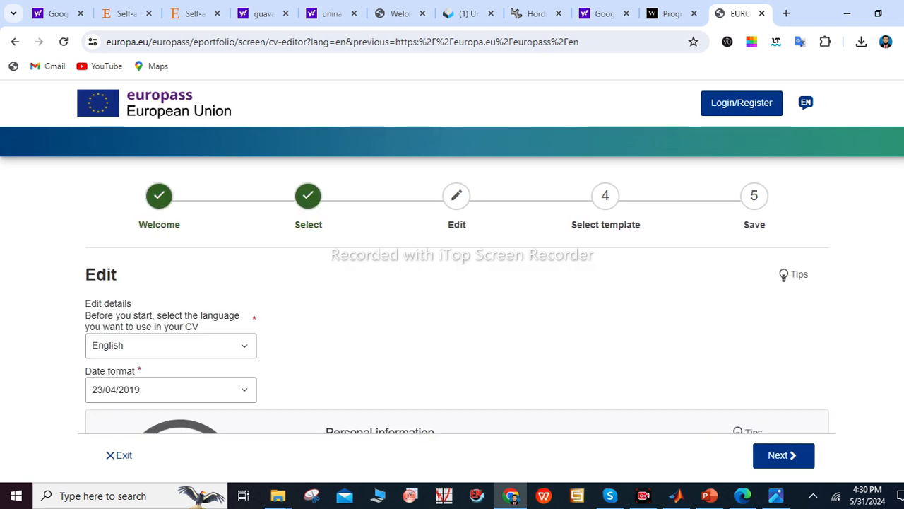
scroll(641, 209, down, 3)
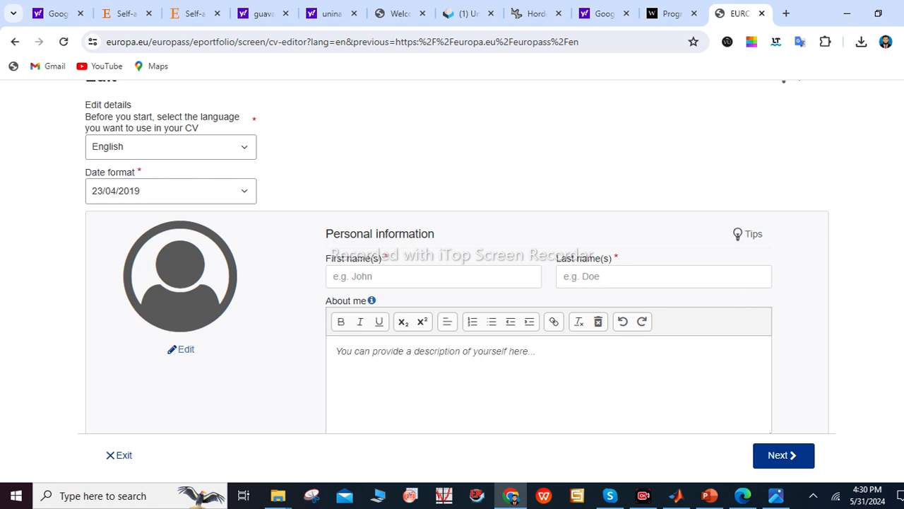
scroll(694, 313, down, 2)
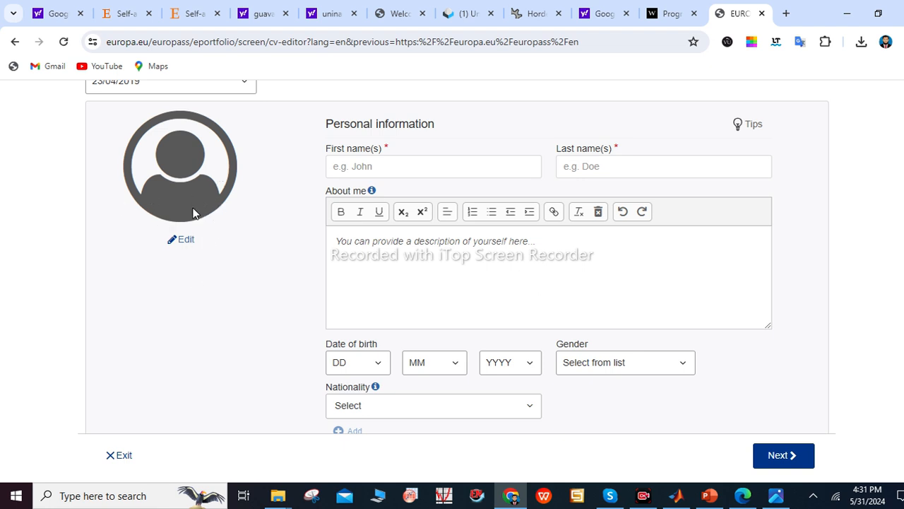
click(183, 241)
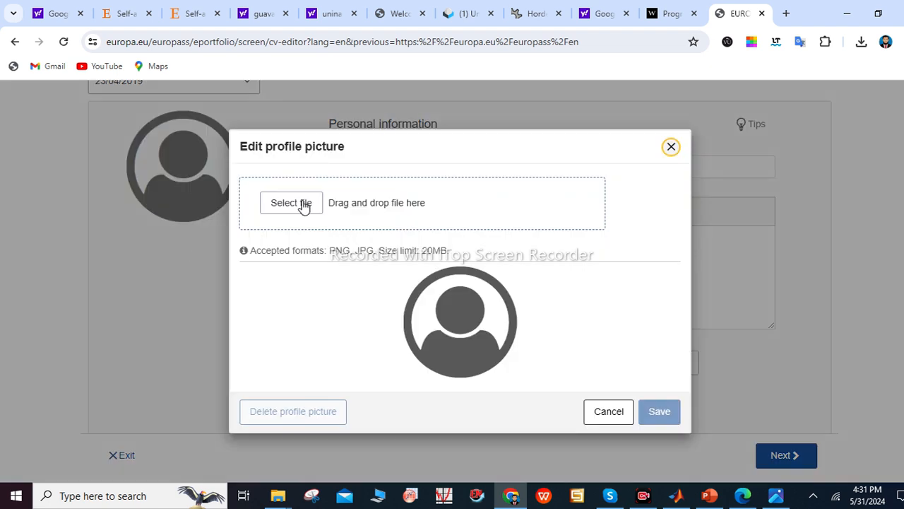
click(304, 204)
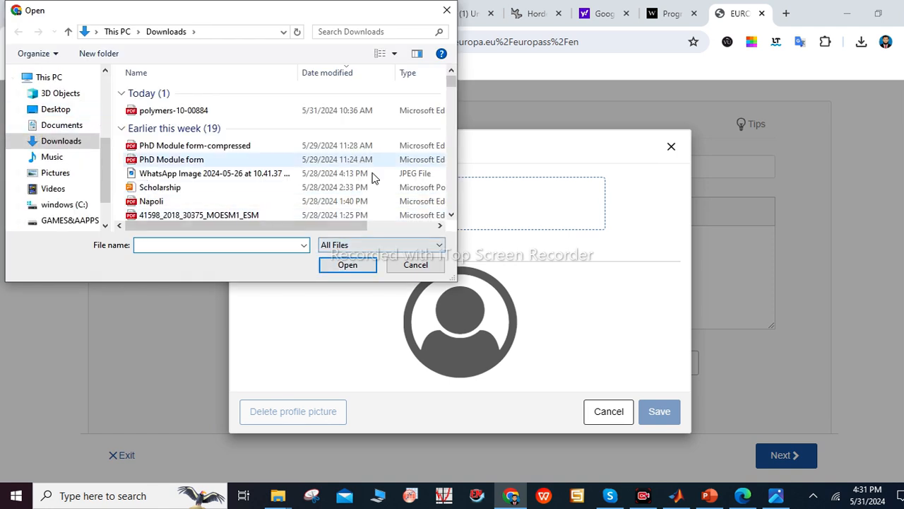
click(347, 268)
click(347, 271)
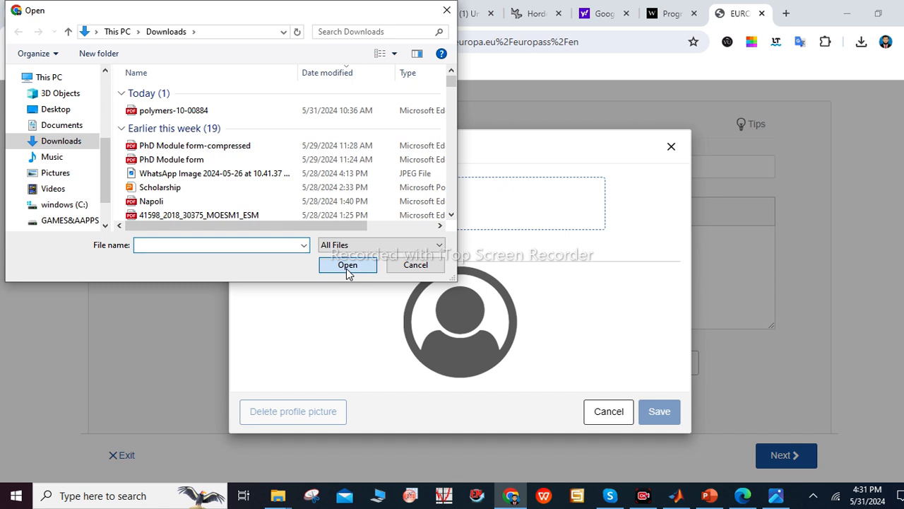
click(422, 267)
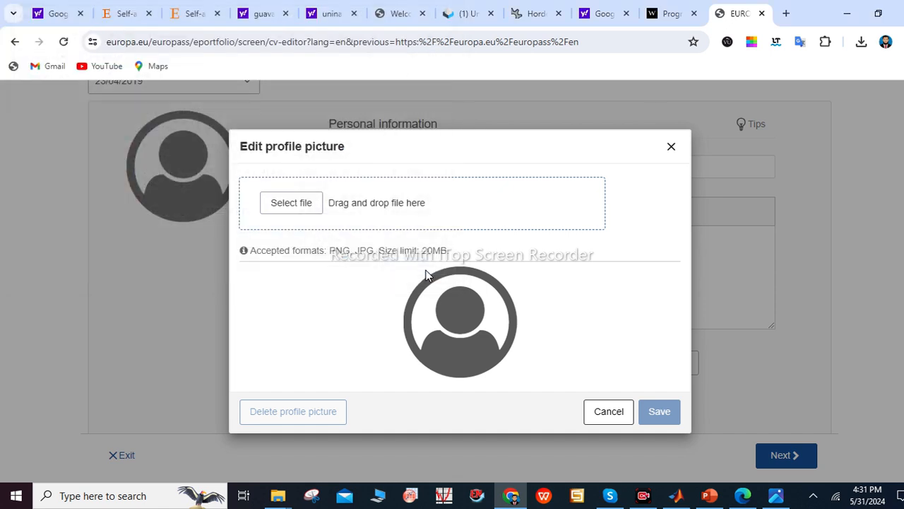
click(609, 417)
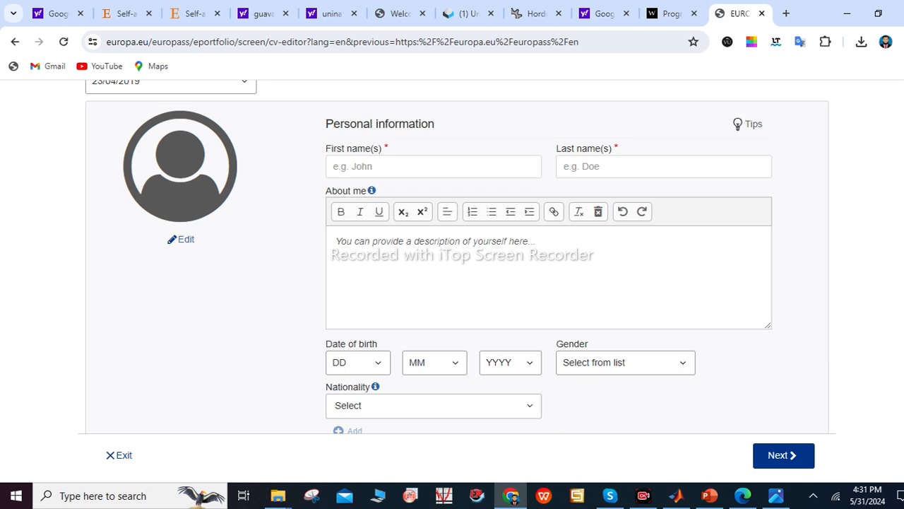
scroll(462, 198, down, 3)
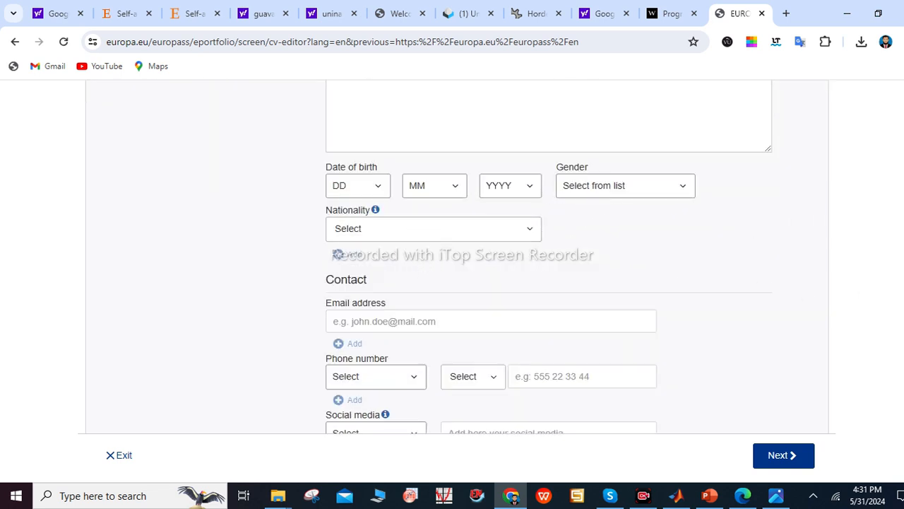
scroll(477, 223, down, 2)
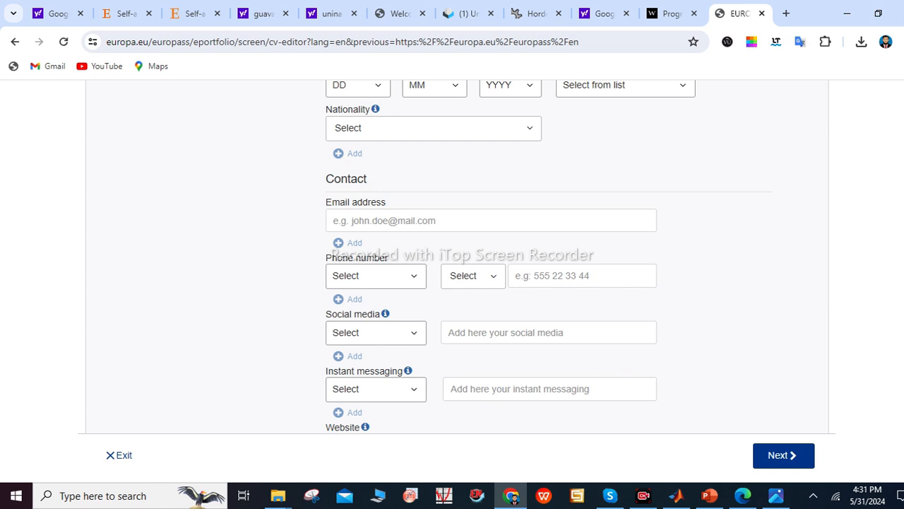
scroll(491, 254, down, 2)
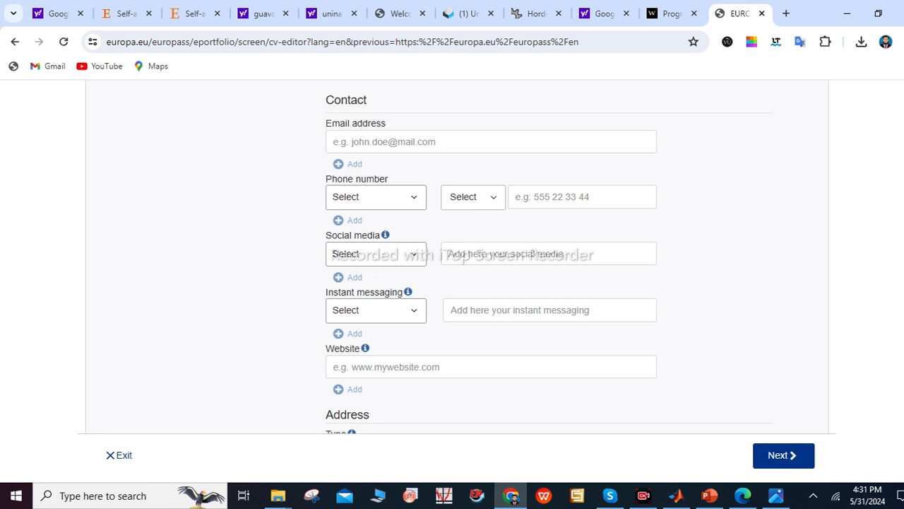
scroll(548, 256, down, 2)
scroll(549, 257, down, 1)
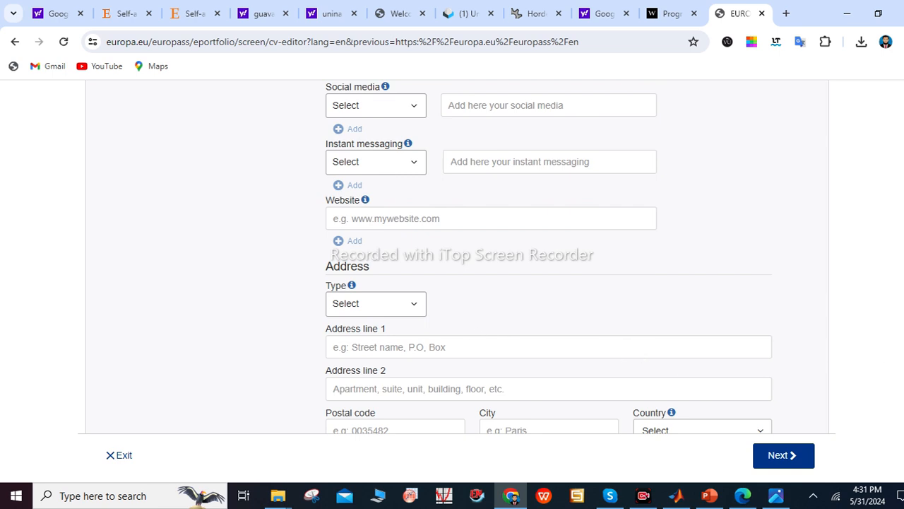
scroll(819, 375, down, 2)
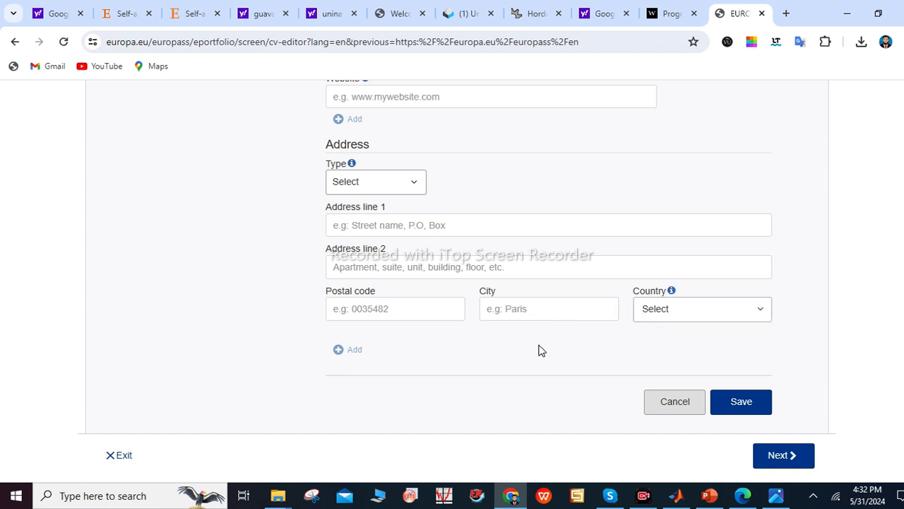
click(742, 408)
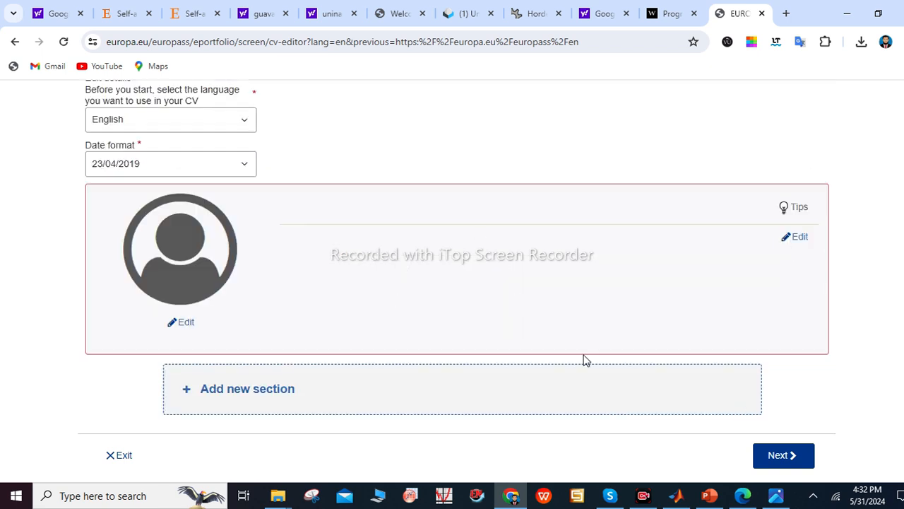
Add a new Education and training section to the CV
click(249, 396)
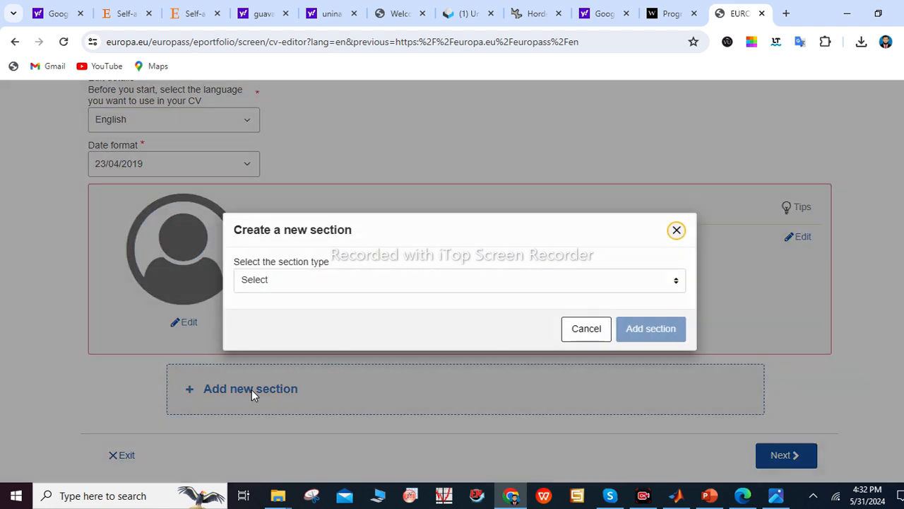
click(318, 283)
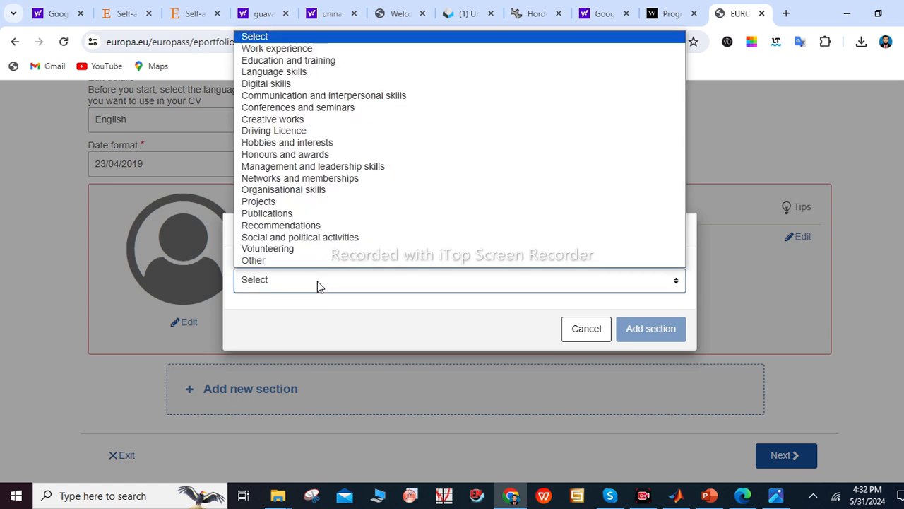
click(330, 62)
click(647, 338)
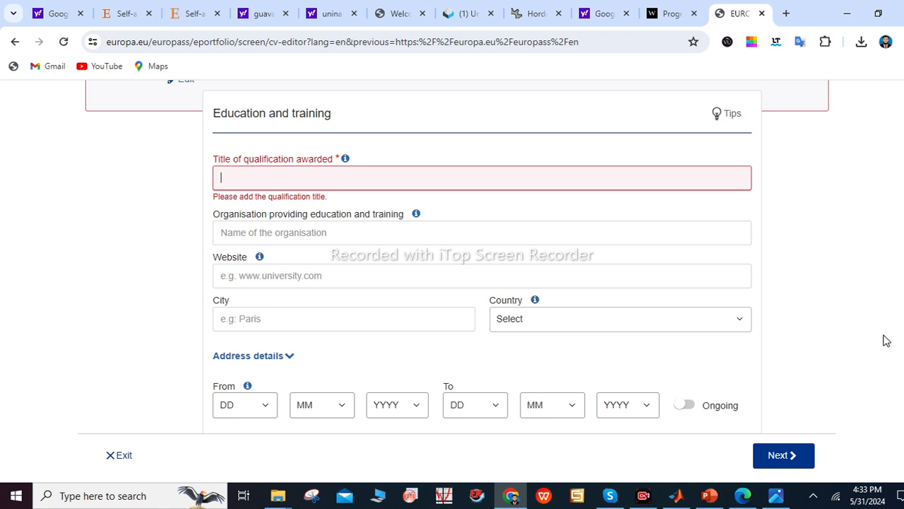
Browse the From and To year lists without choosing, then enable More details to reveal Field of study
scroll(452, 361, down, 1)
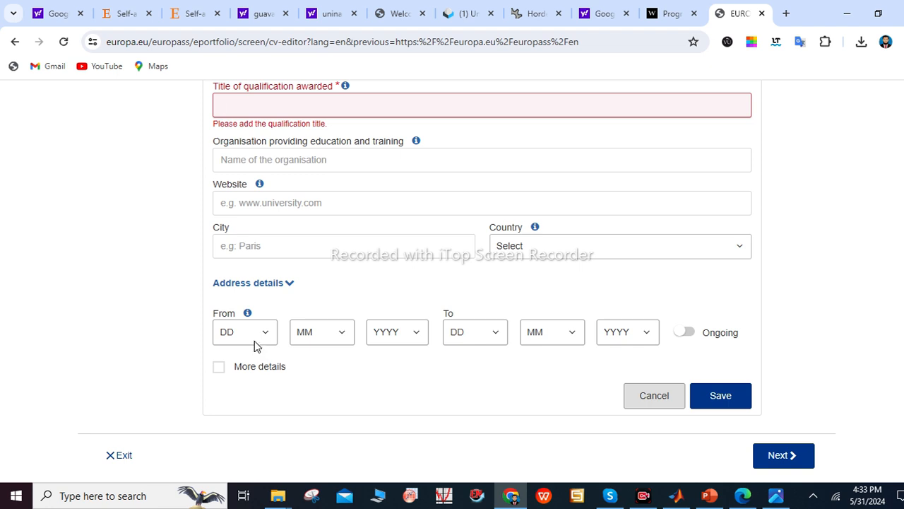
click(385, 337)
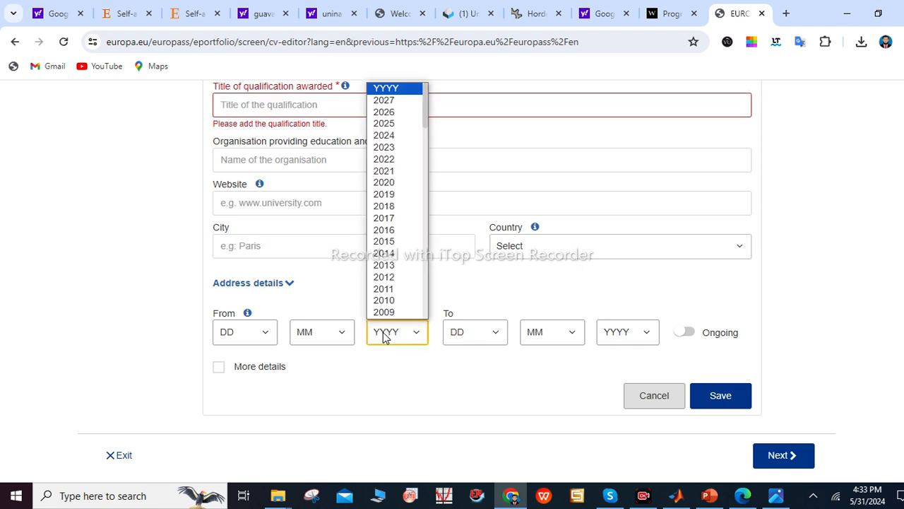
click(631, 337)
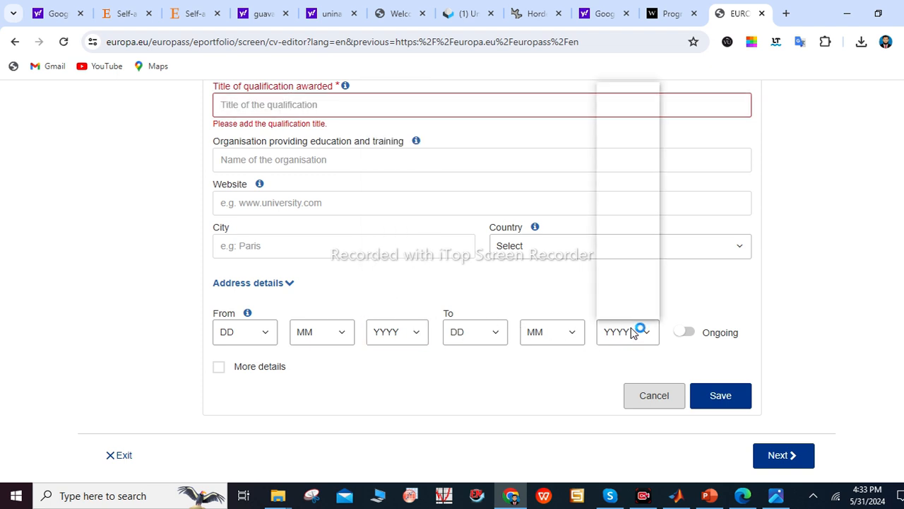
click(516, 353)
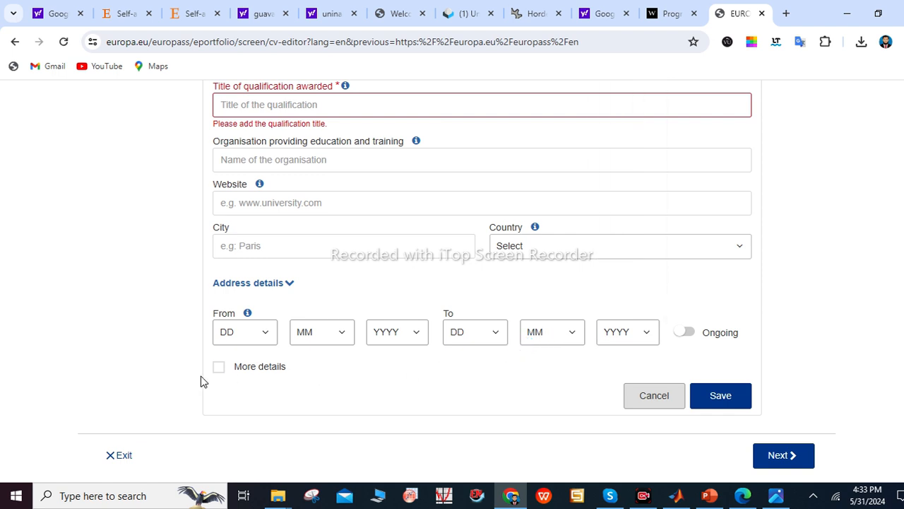
click(218, 371)
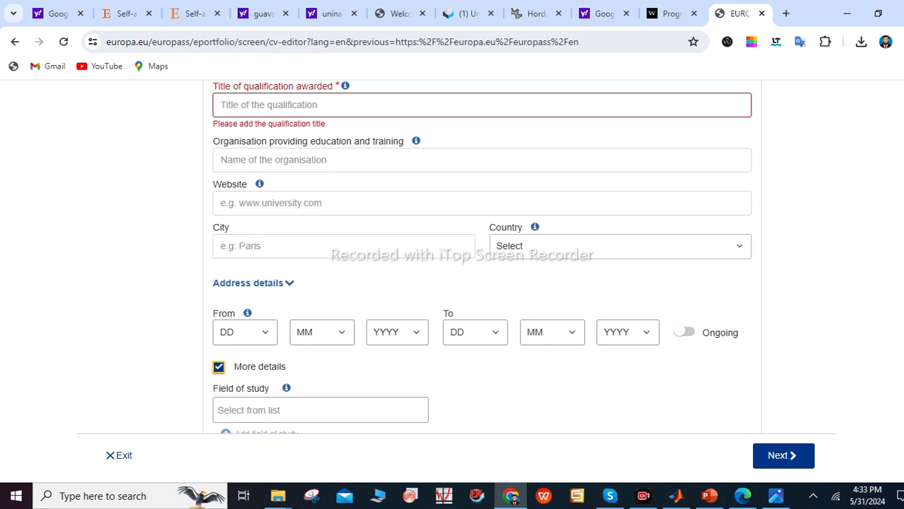
Scroll through the education form and save the blank entry
scroll(482, 256, down, 3)
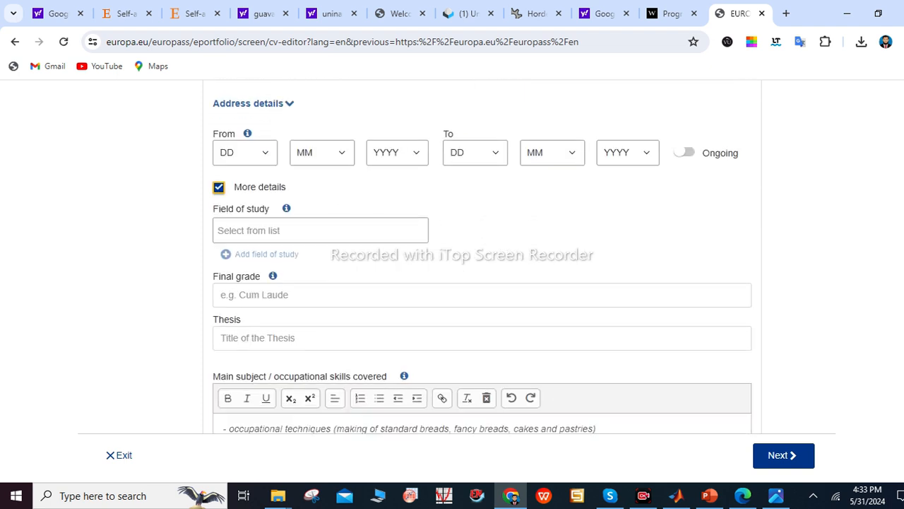
mouse_move(285, 209)
scroll(438, 261, down, 1)
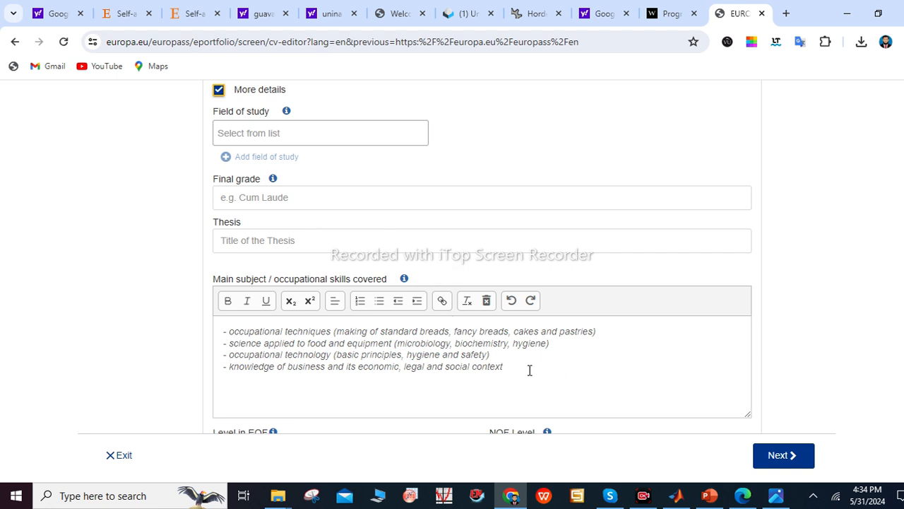
scroll(514, 498, down, 3)
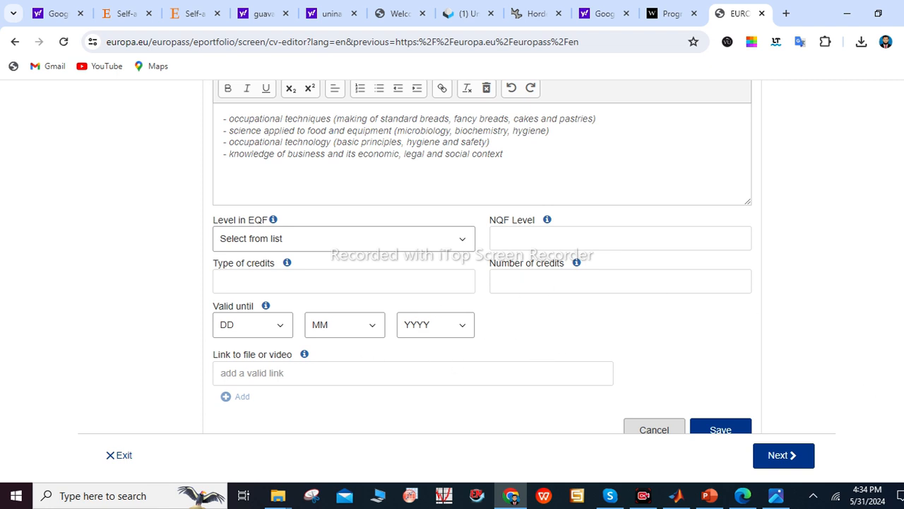
scroll(847, 404, up, 2)
scroll(777, 409, down, 3)
click(721, 400)
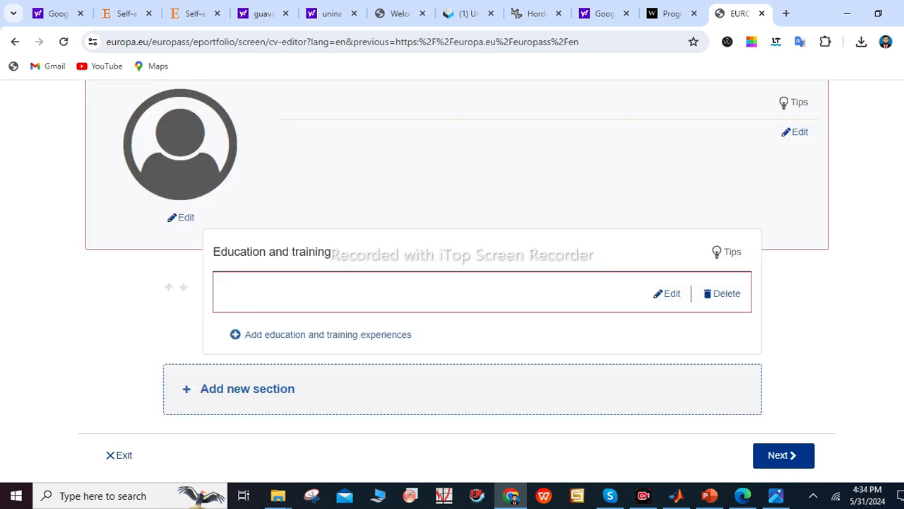
Add a Work experience section below Education and training
click(443, 393)
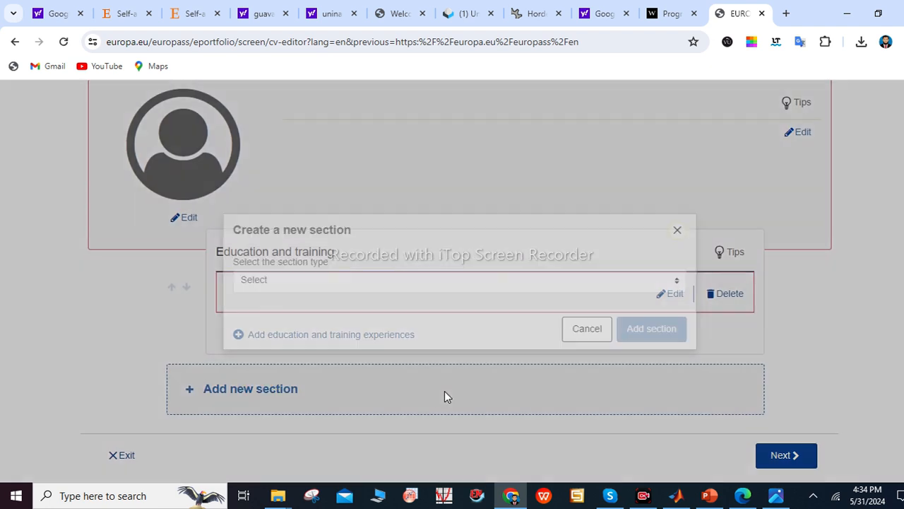
click(375, 283)
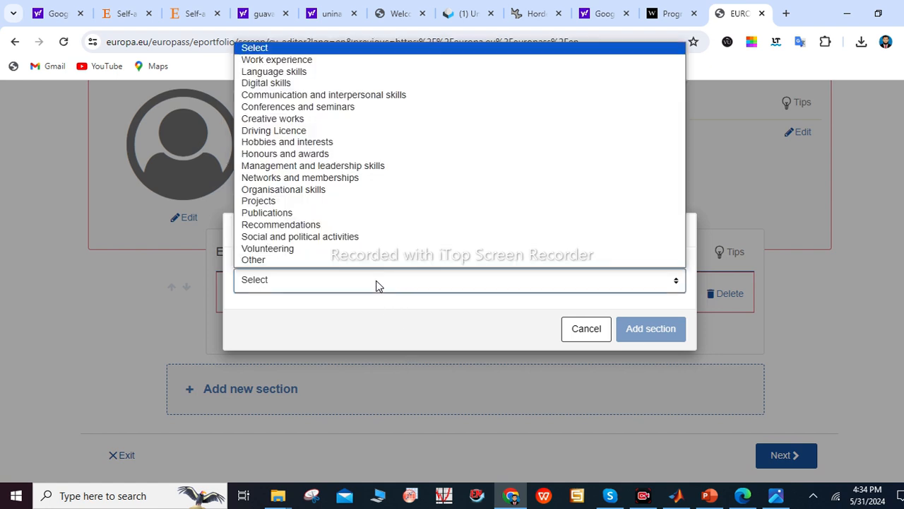
click(293, 62)
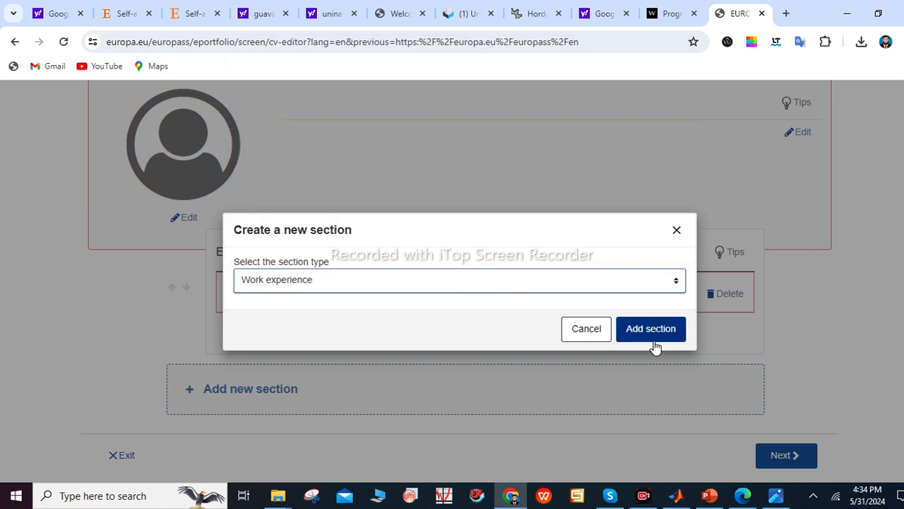
click(640, 332)
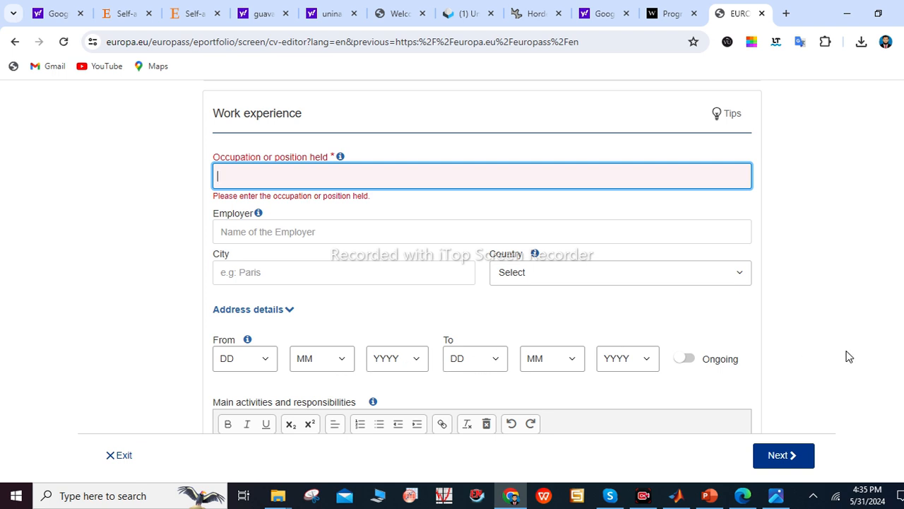
Scroll down the Work experience form to Main activities and the More details checkbox
scroll(848, 357, down, 1)
scroll(786, 404, down, 2)
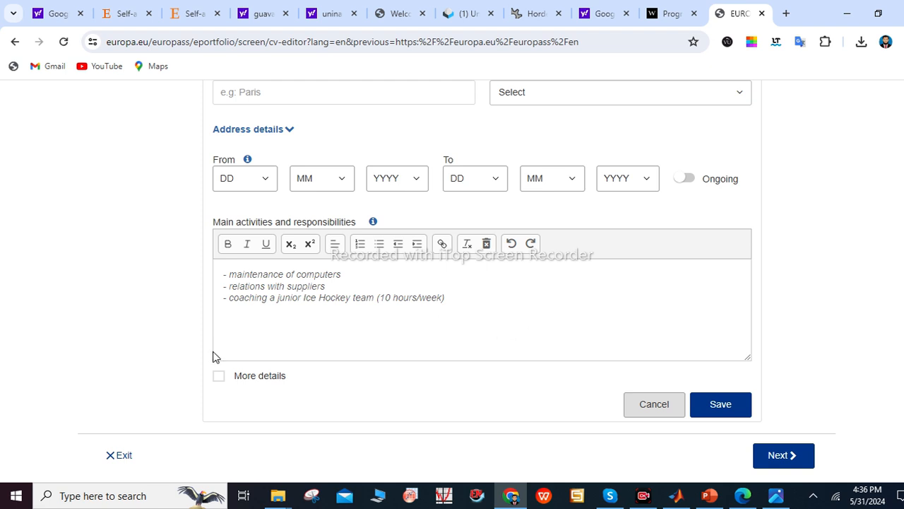
Enable More details on the work entry and scroll through the business sector, department and contact fields
click(218, 378)
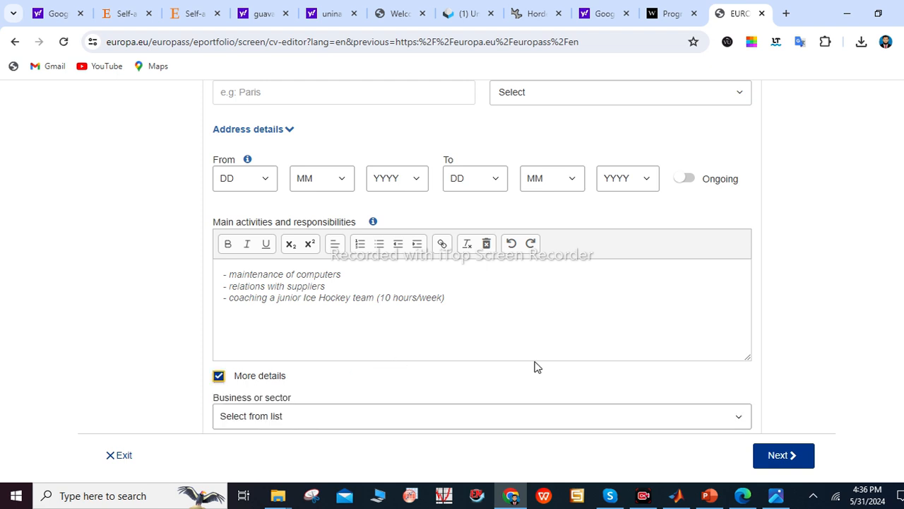
scroll(482, 283, down, 3)
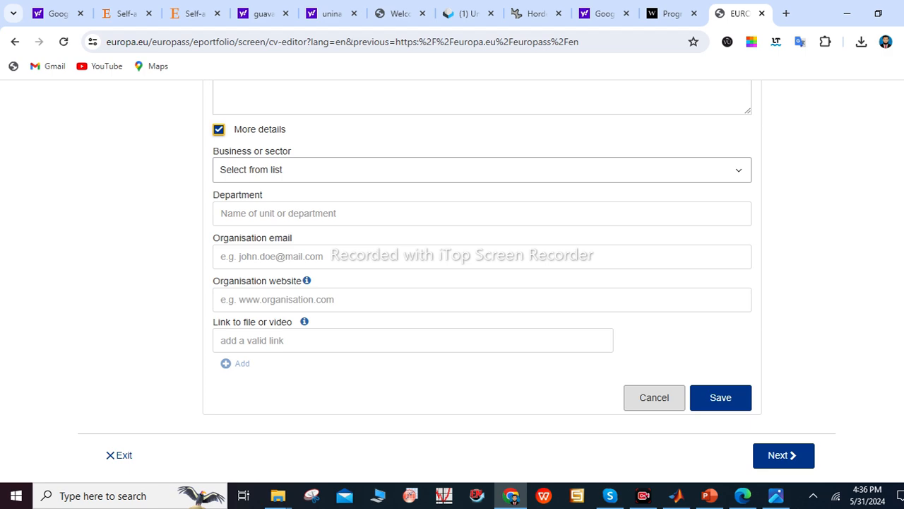
scroll(482, 254, up, 6)
scroll(482, 254, down, 2)
scroll(482, 254, up, 3)
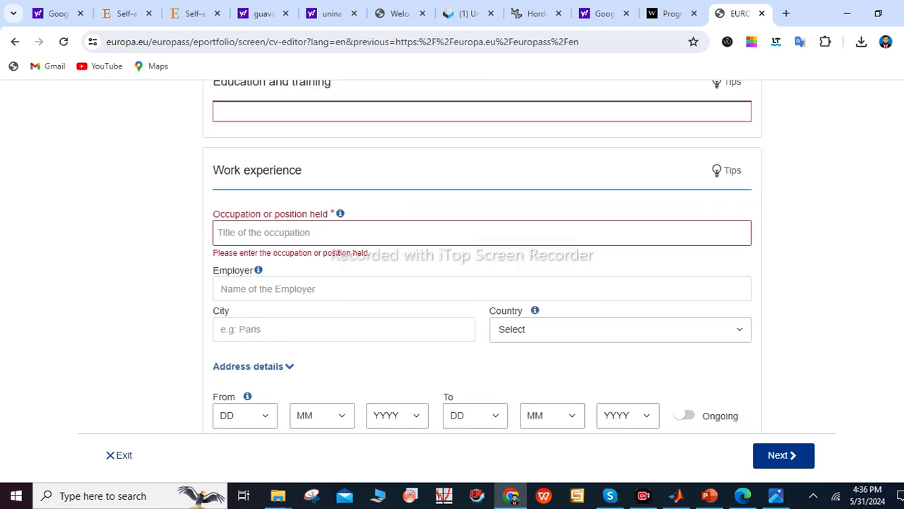
Scroll to the bottom of the work experience form and save the blank entry
scroll(482, 254, down, 4)
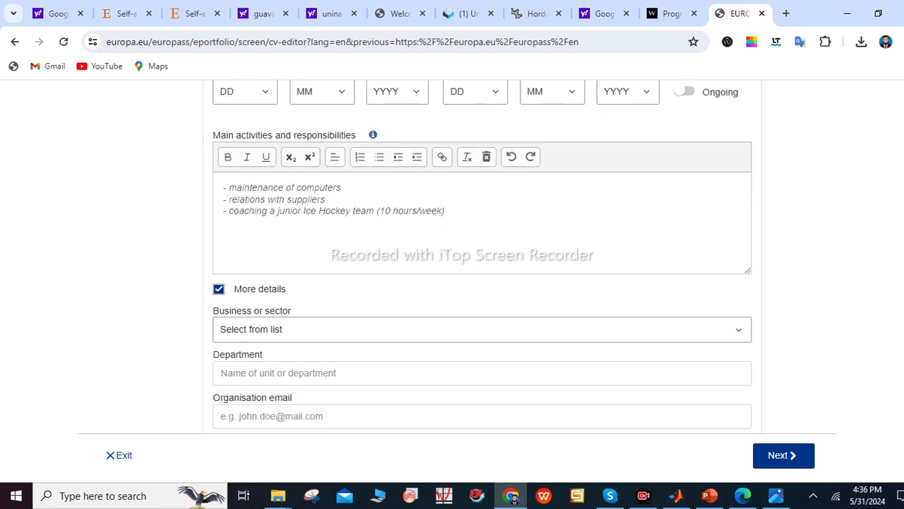
scroll(482, 255, down, 2)
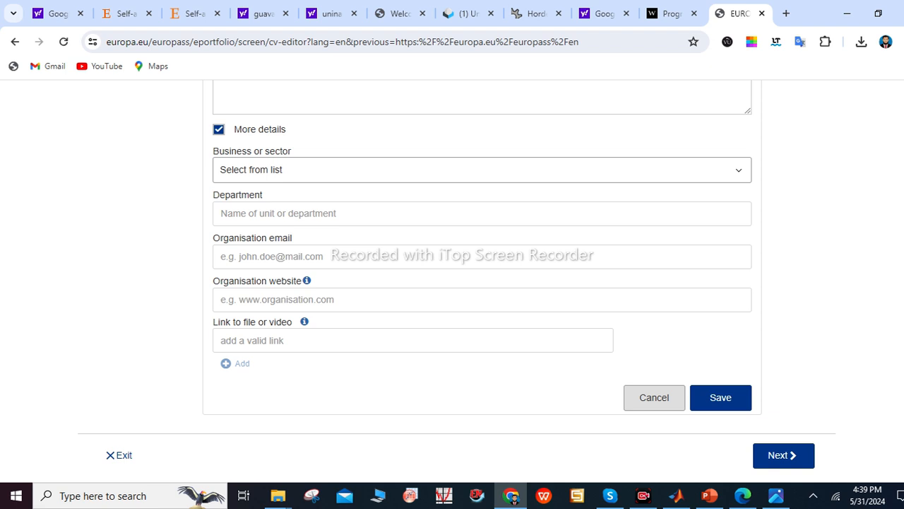
click(728, 403)
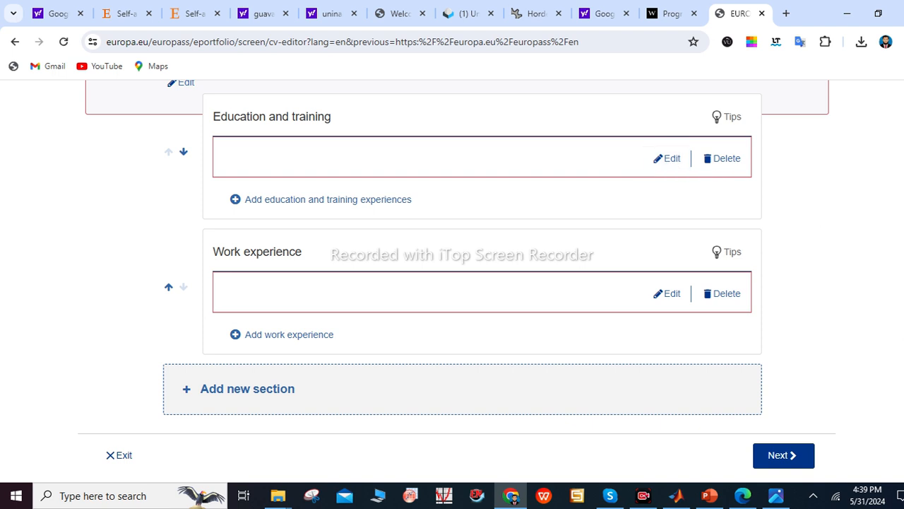
scroll(457, 253, up, 3)
scroll(457, 252, down, 1)
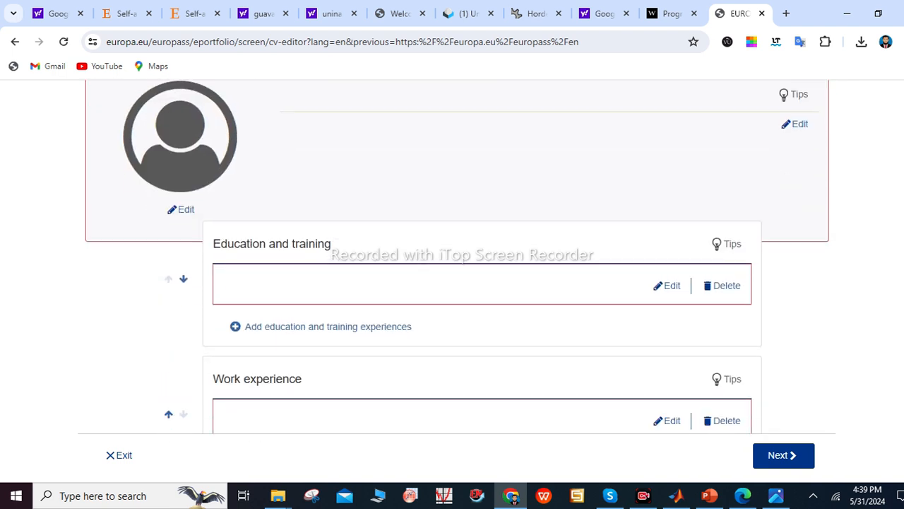
scroll(457, 253, down, 2)
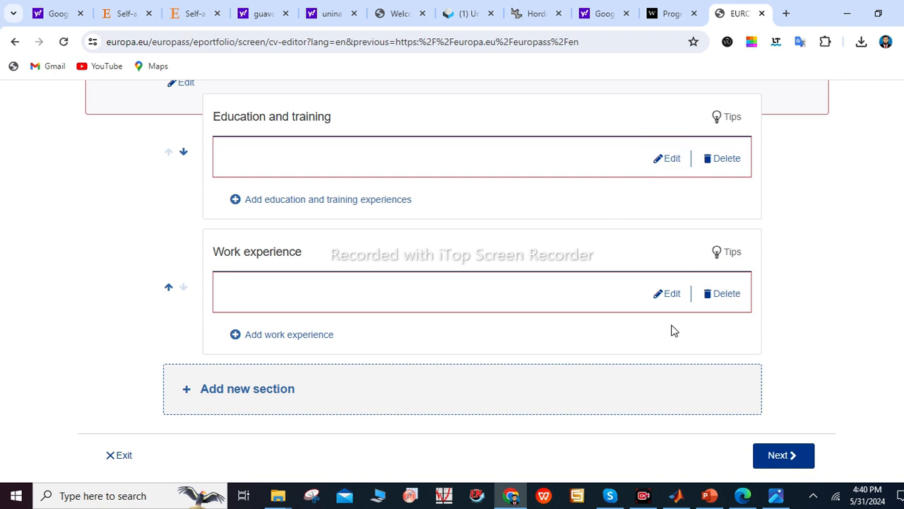
Add a new CV section of type Language skills
click(477, 400)
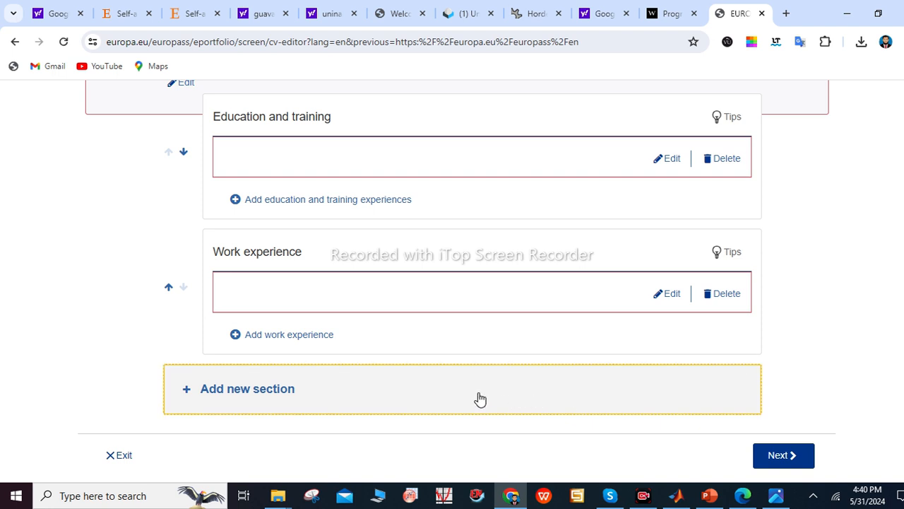
click(352, 279)
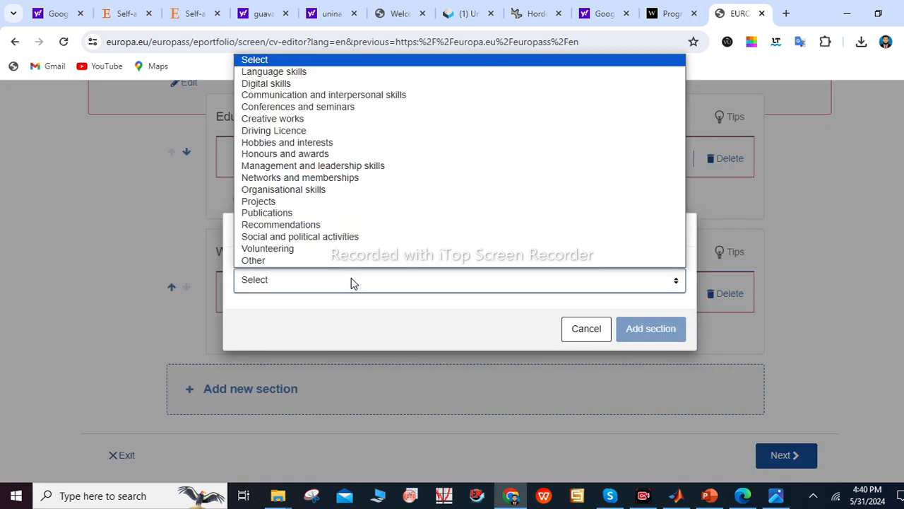
click(285, 76)
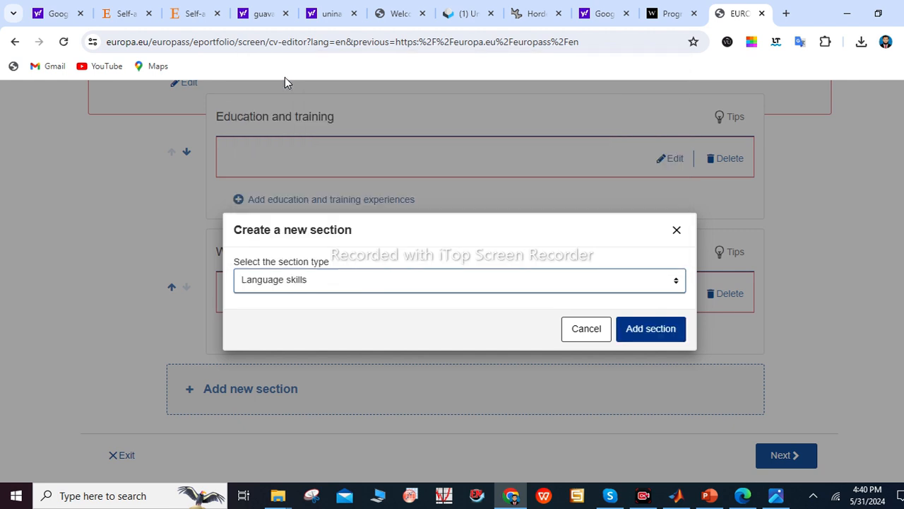
click(293, 285)
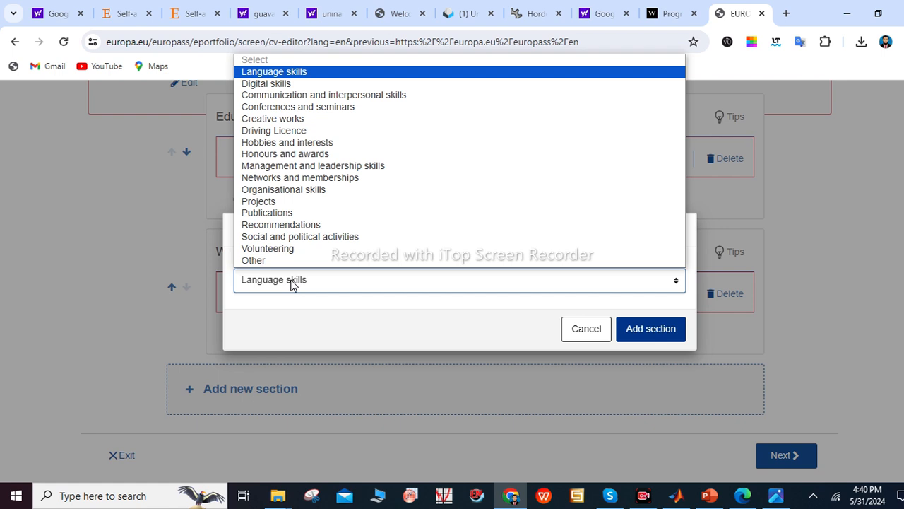
click(293, 282)
click(293, 282)
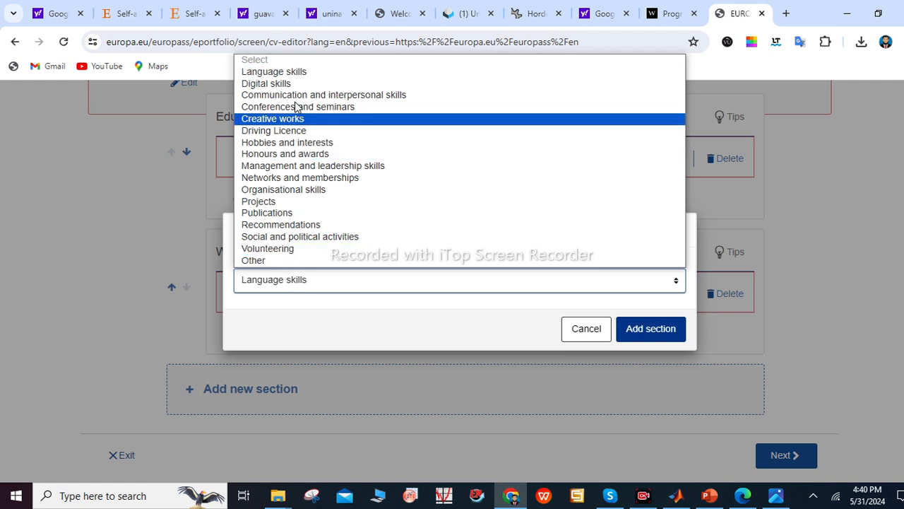
click(292, 73)
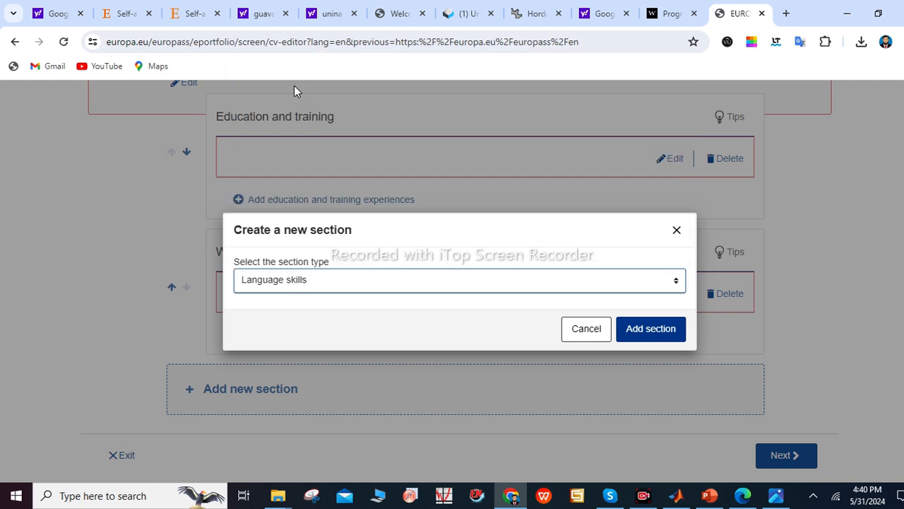
click(636, 329)
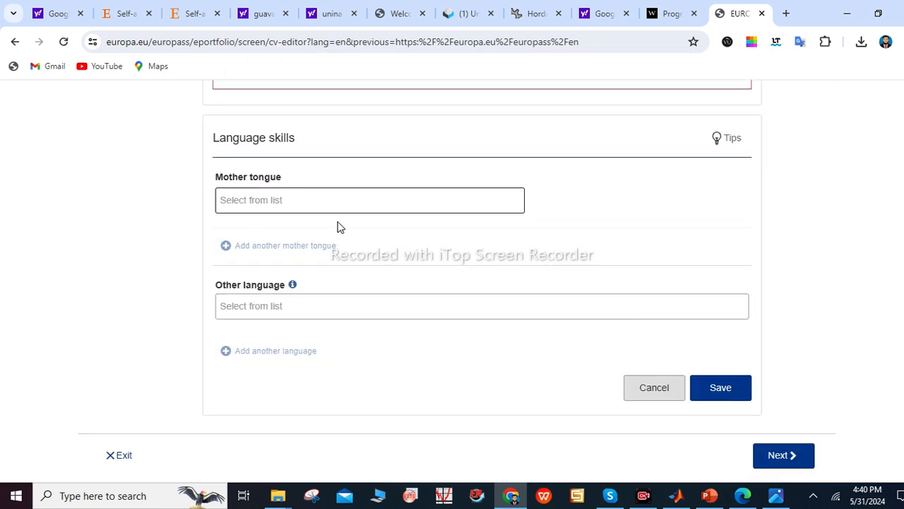
Set the Other language to English by searching 'en'
click(265, 301)
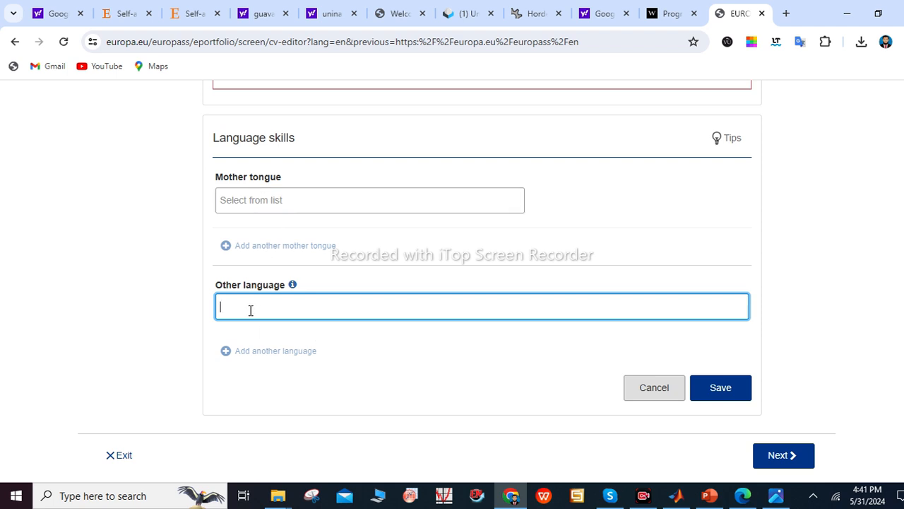
text(e)
text(n)
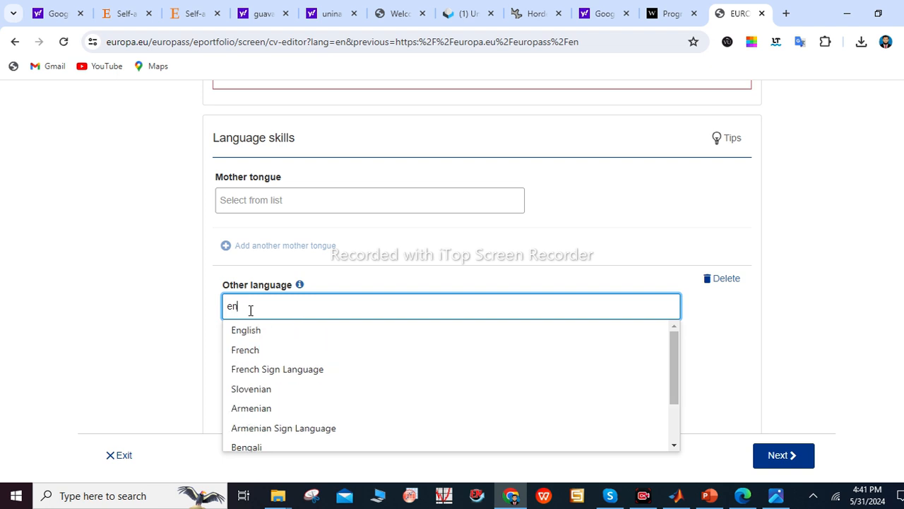
click(250, 336)
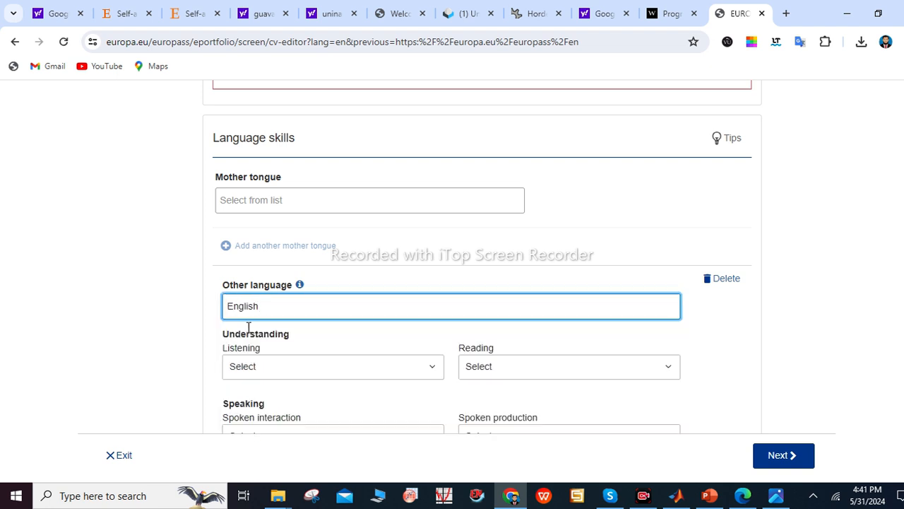
Look over the Listening and Writing levels for English, leaving both unset
scroll(452, 283, down, 1)
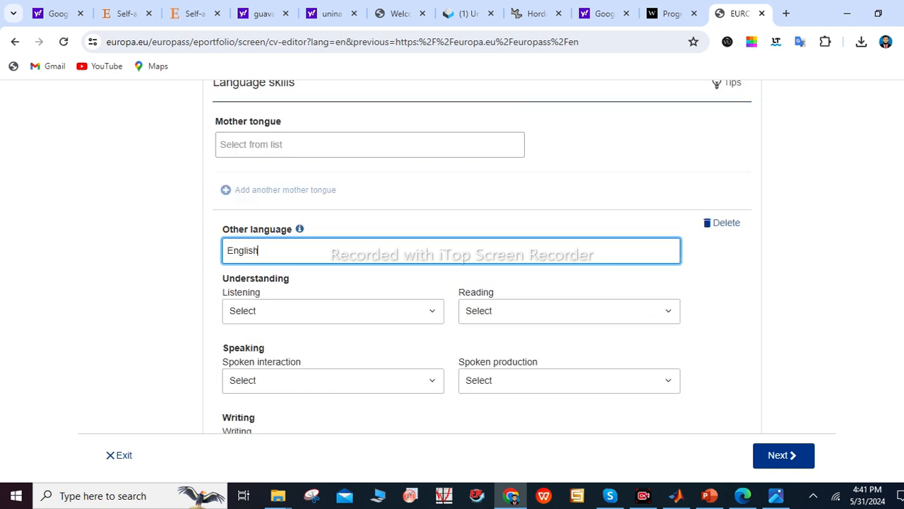
click(288, 311)
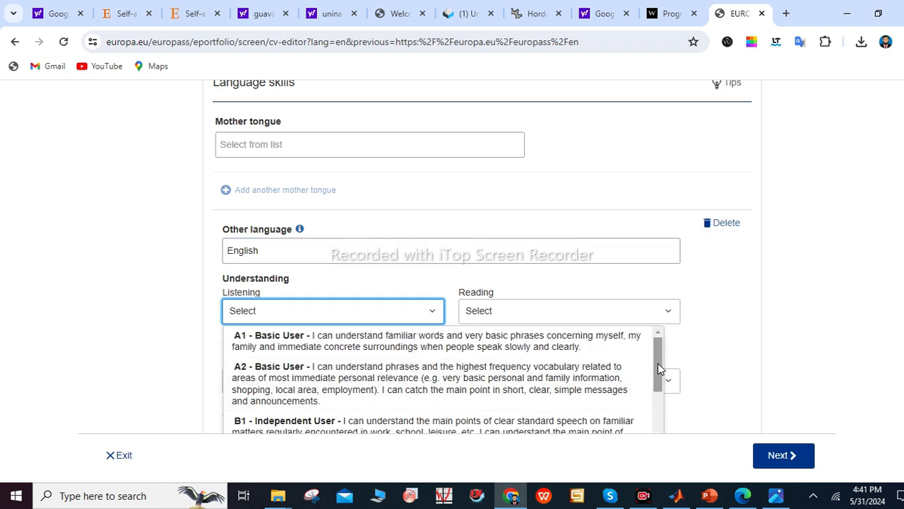
drag(658, 368, 658, 392)
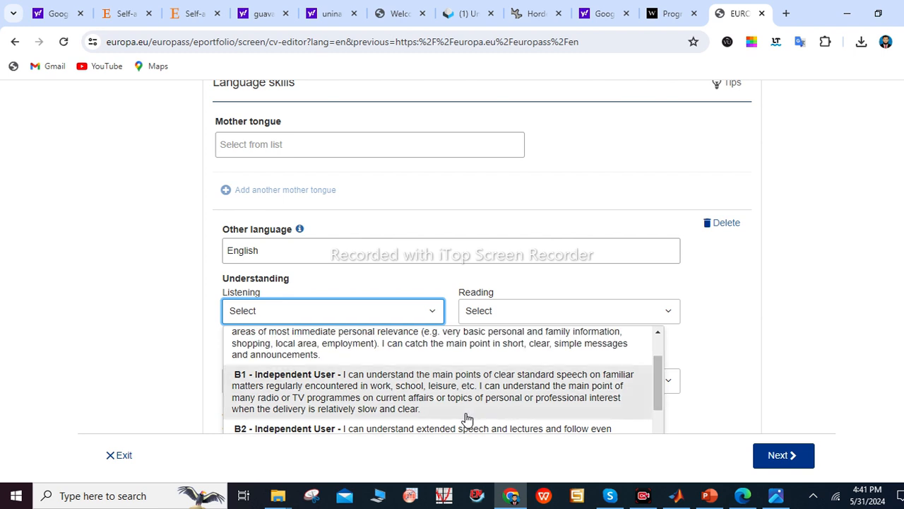
drag(656, 372, 551, 356)
drag(654, 379, 653, 344)
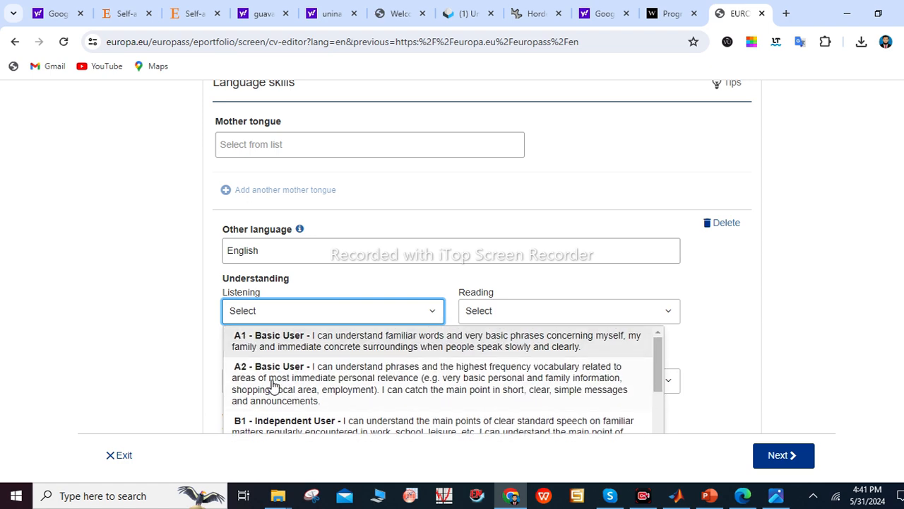
scroll(661, 375, down, 2)
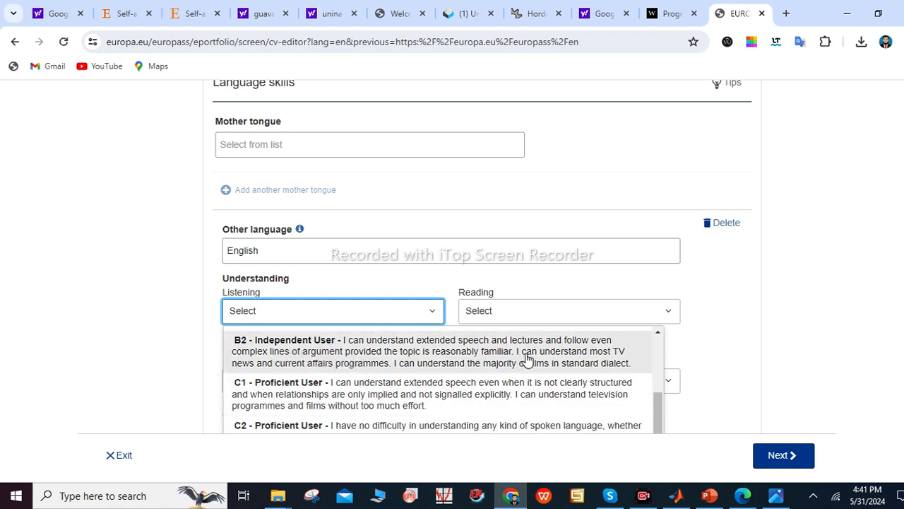
click(728, 341)
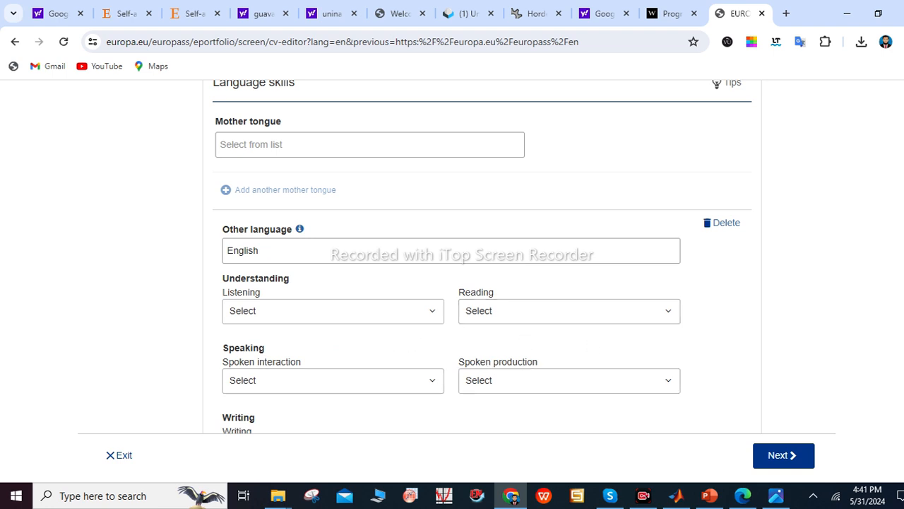
scroll(506, 332, down, 2)
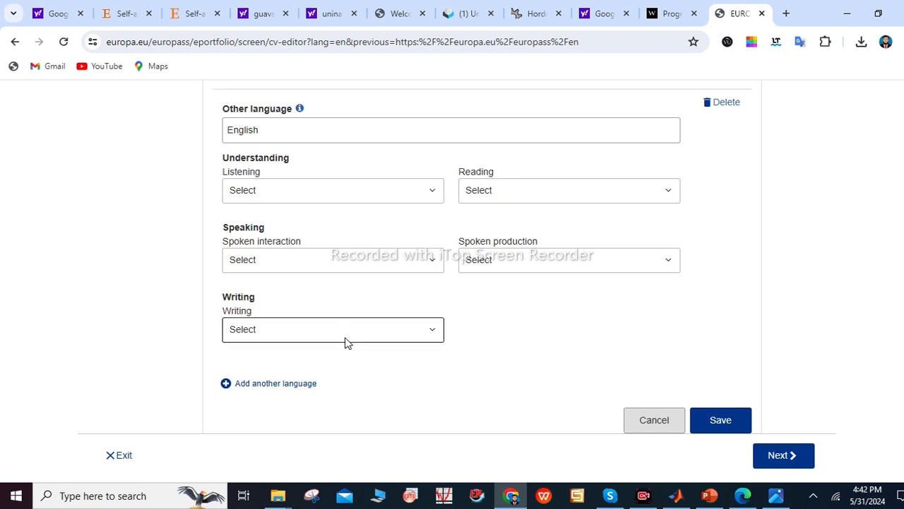
click(345, 338)
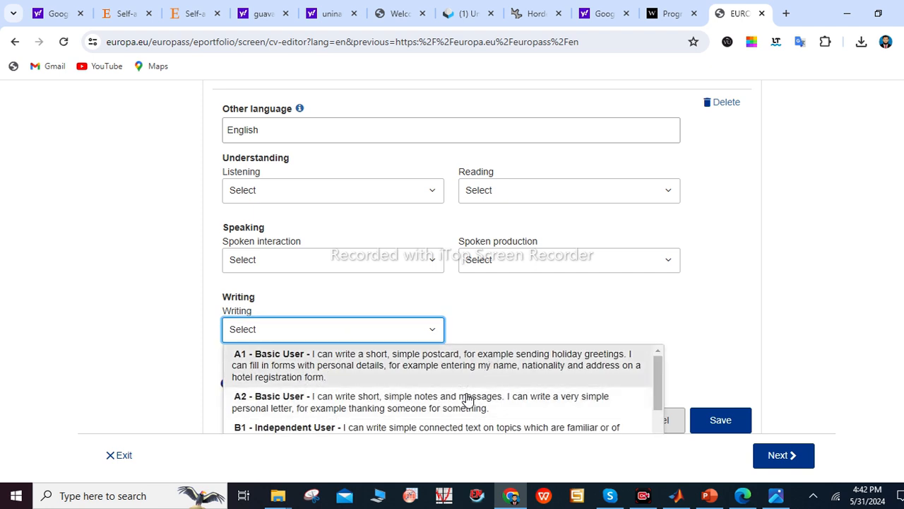
click(601, 306)
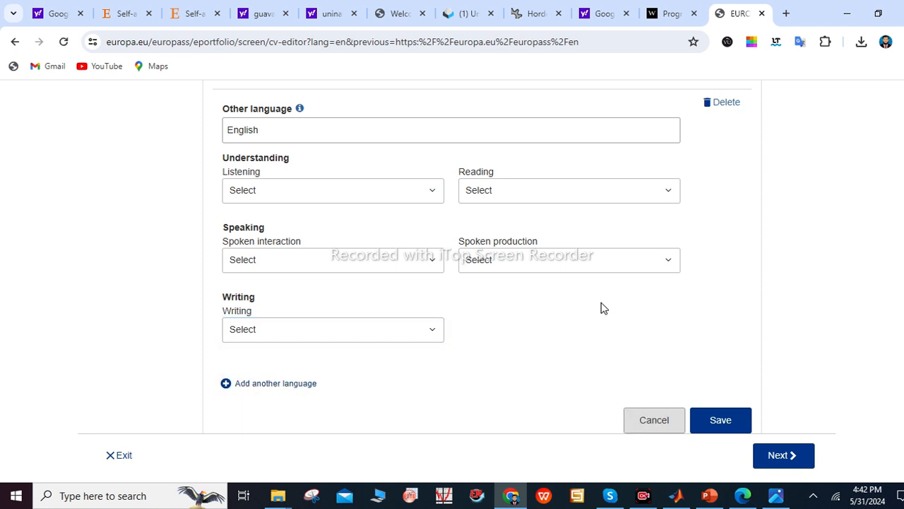
Save the English language entry and begin another new section, showing the section types
click(722, 421)
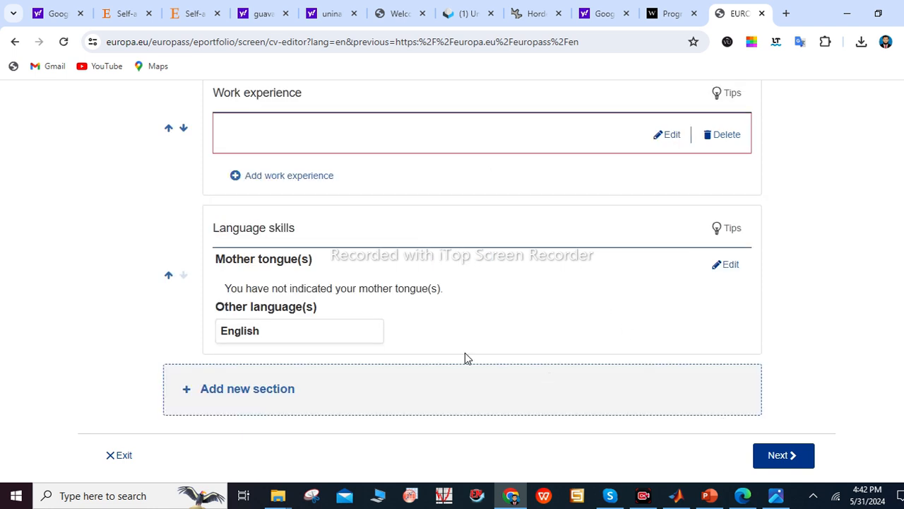
click(272, 399)
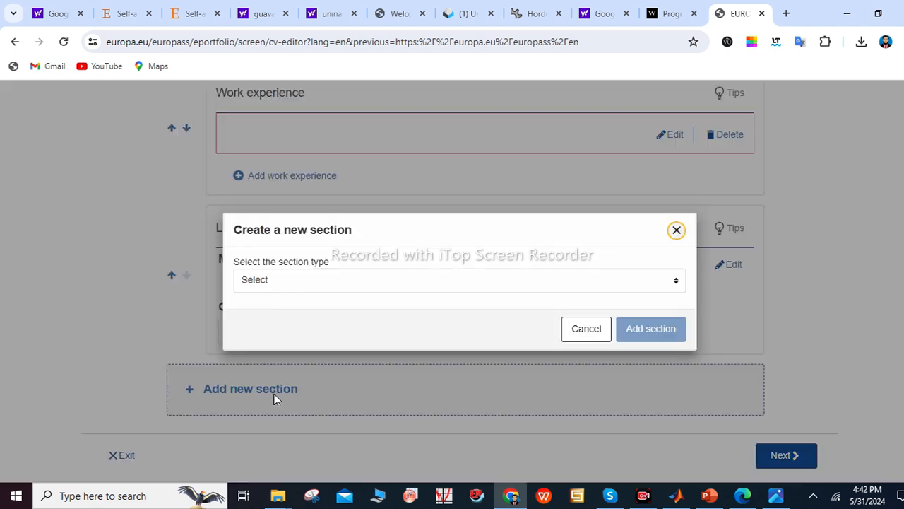
click(323, 290)
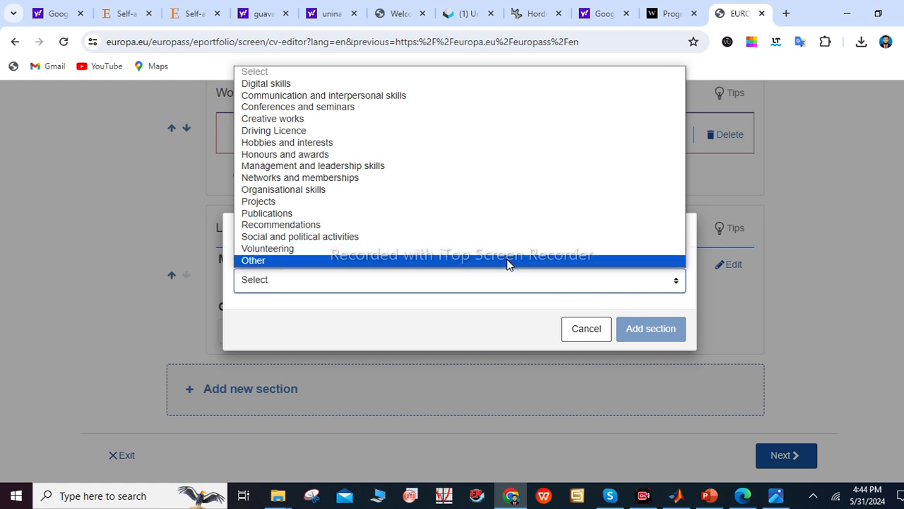
click(507, 261)
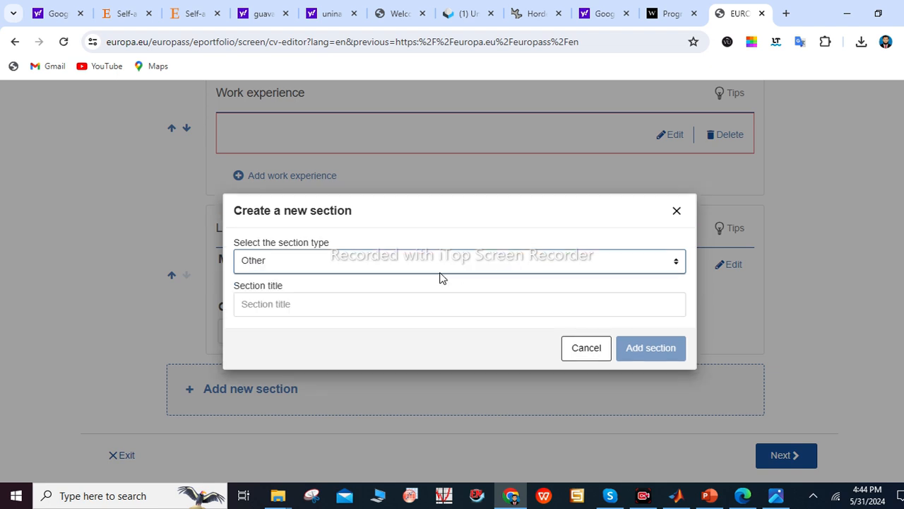
click(267, 298)
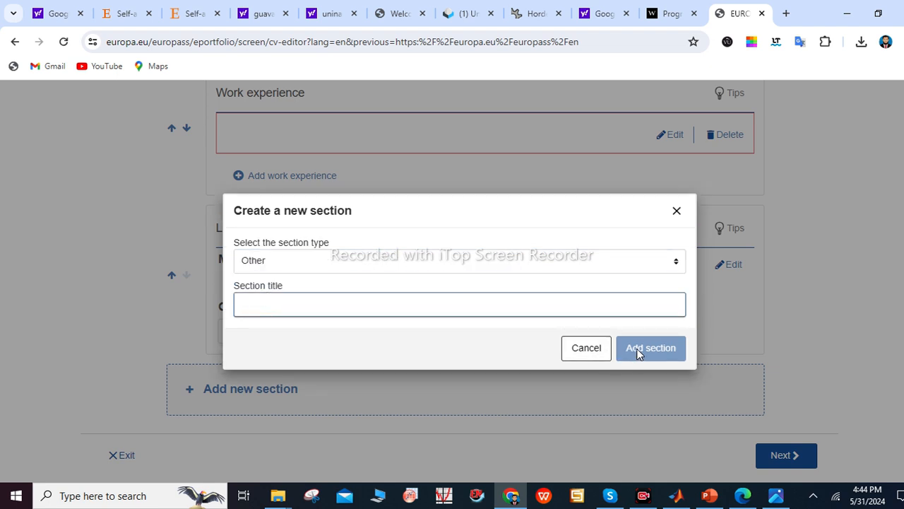
click(585, 350)
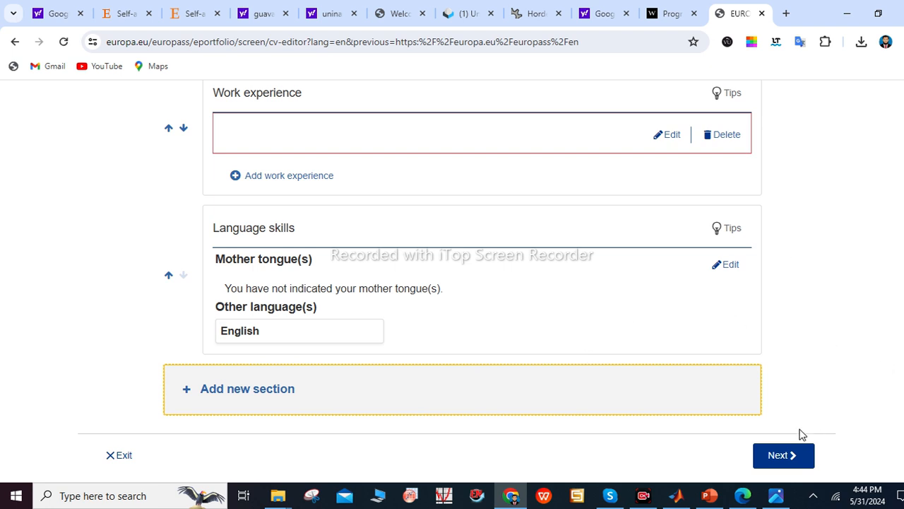
Try to continue, dismiss the missing-fields warning and return to Personal information
click(780, 453)
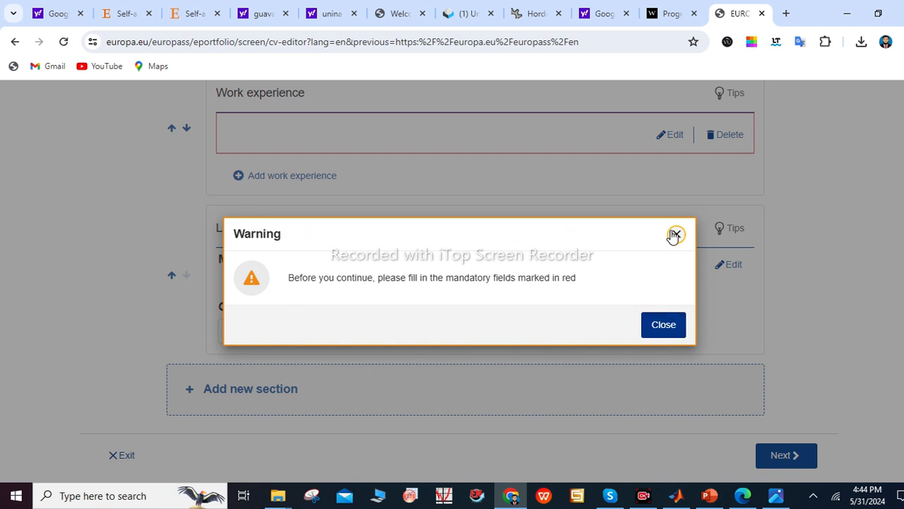
click(664, 325)
scroll(799, 319, up, 15)
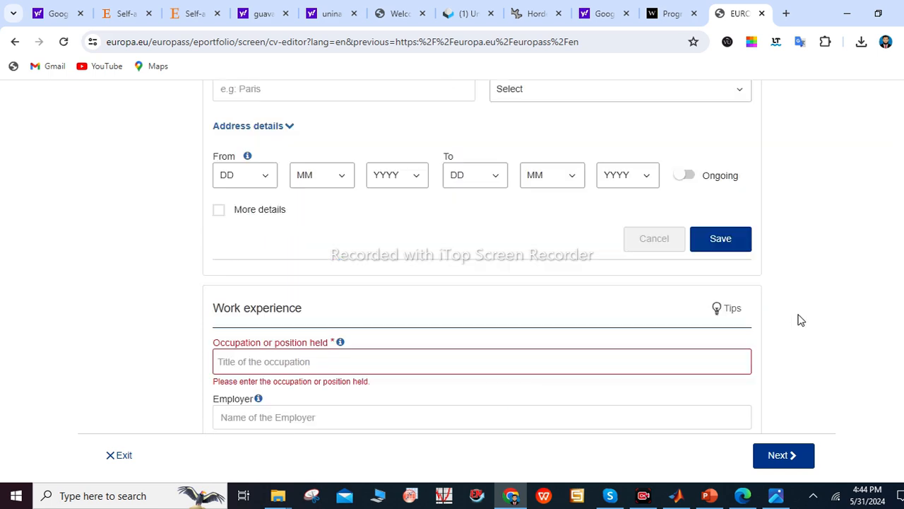
scroll(589, 247, up, 1)
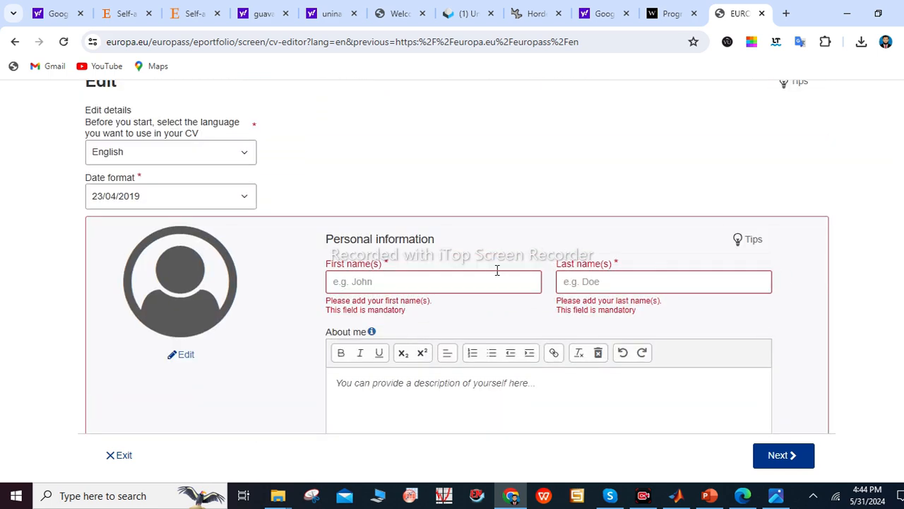
Enter the person's first name, capitalised, and their last name
click(473, 275)
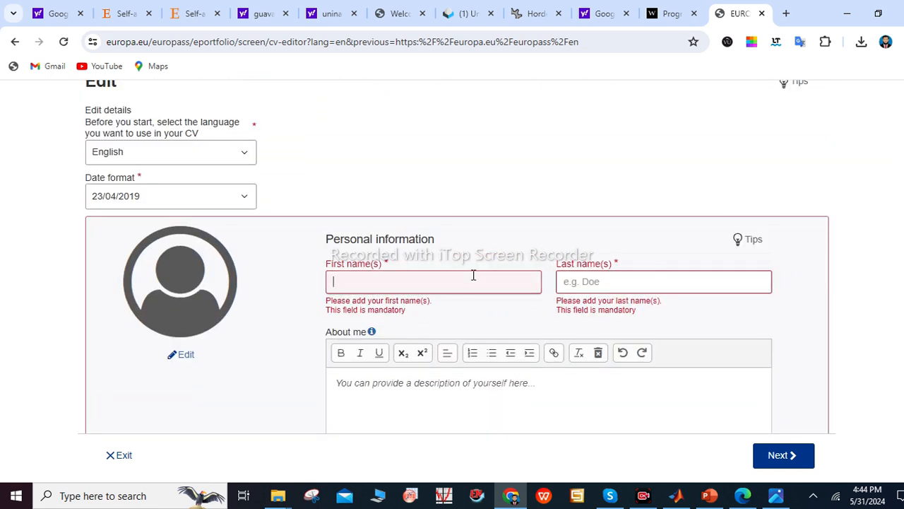
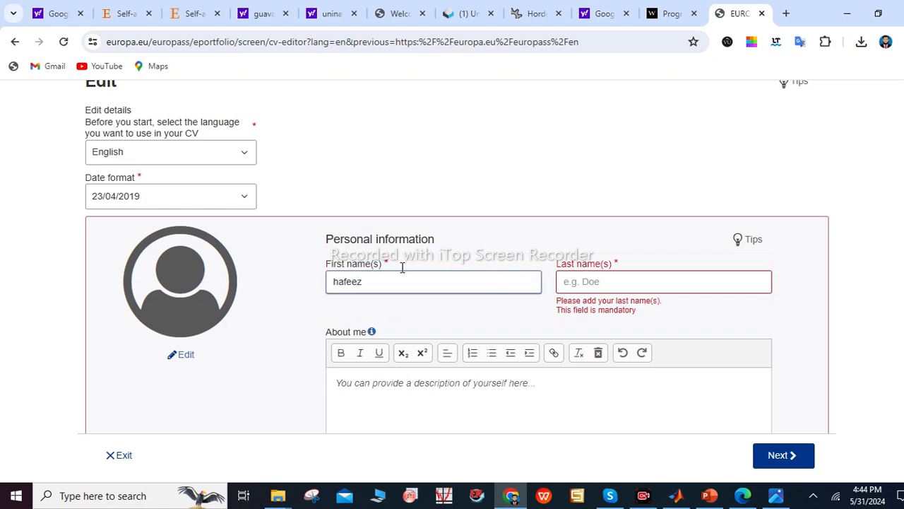
click(337, 280)
key(BackSpace)
text(H)
click(562, 280)
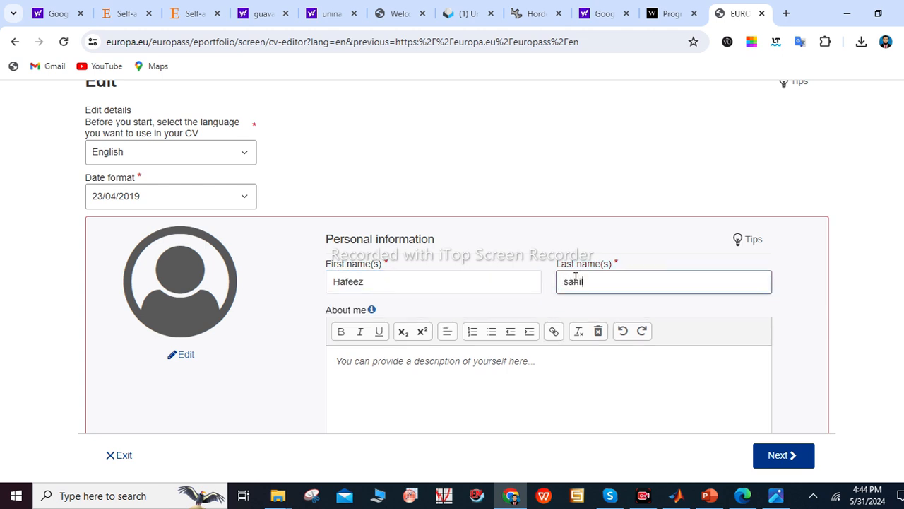
scroll(456, 256, down, 15)
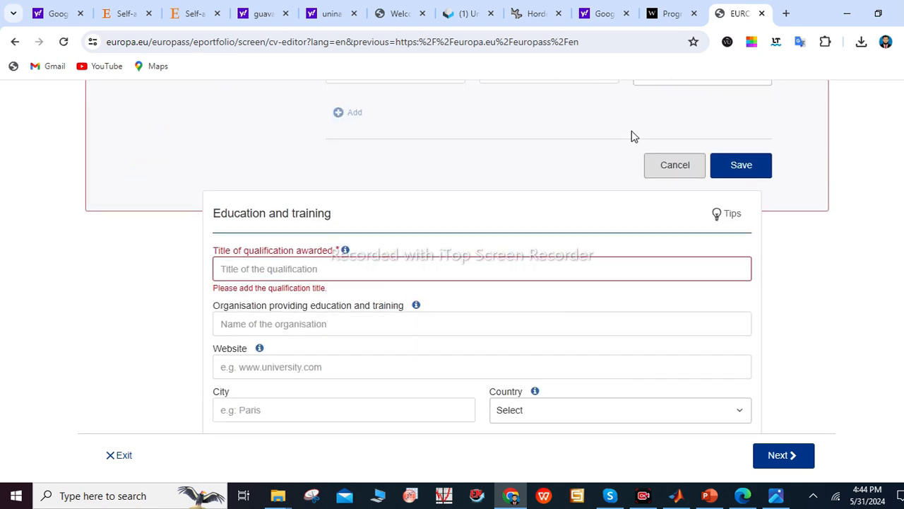
Enter BS as the education's Title of qualification
click(299, 267)
text(BS)
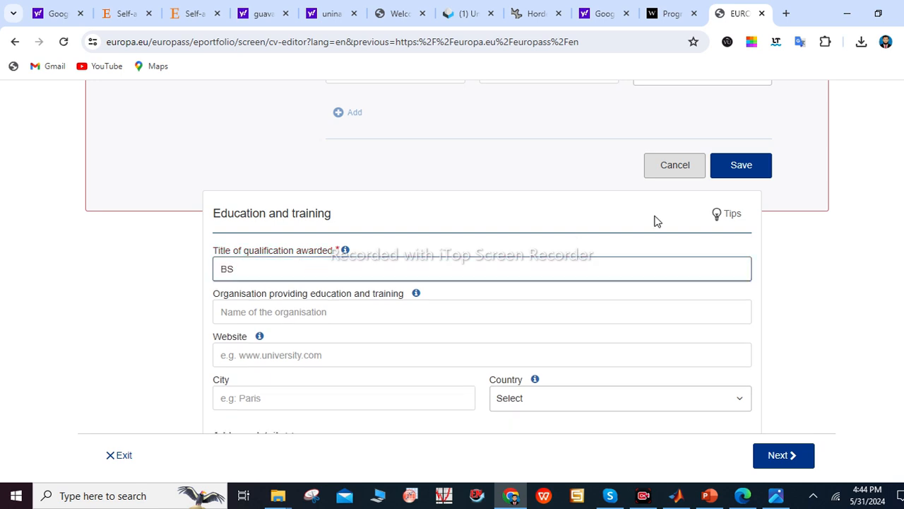
scroll(306, 321, down, 5)
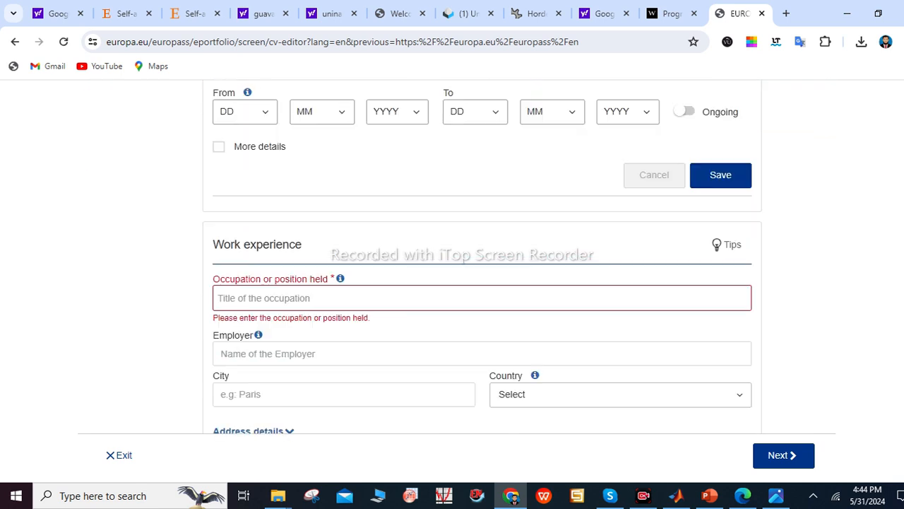
Enter CTI as the occupation held and save the work experience entry
click(290, 291)
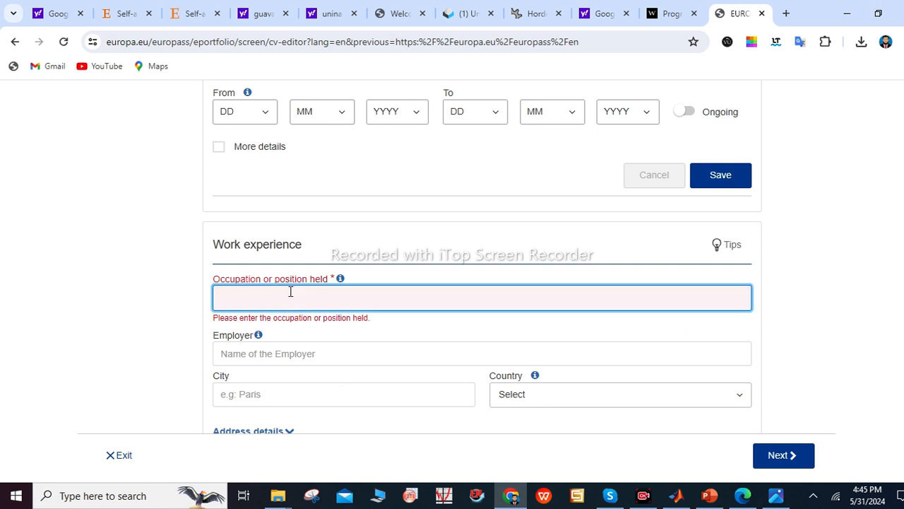
text(CT)
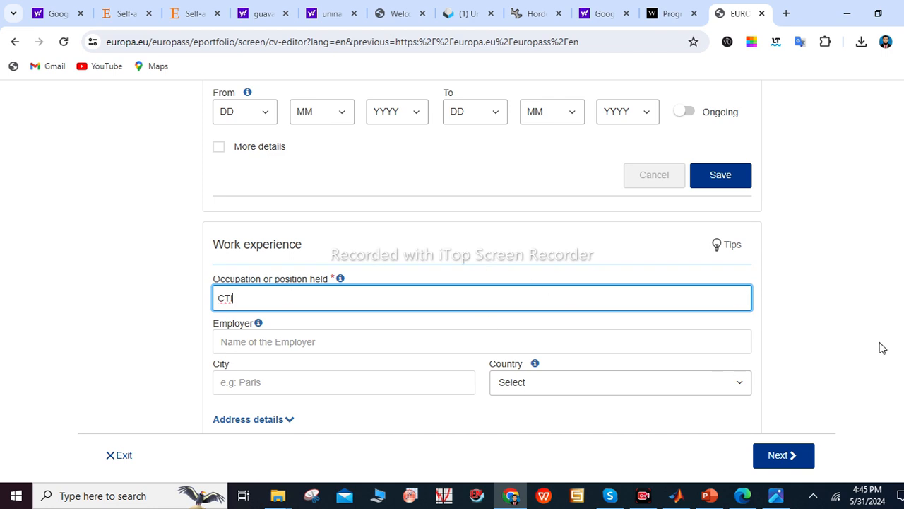
scroll(483, 255, down, 5)
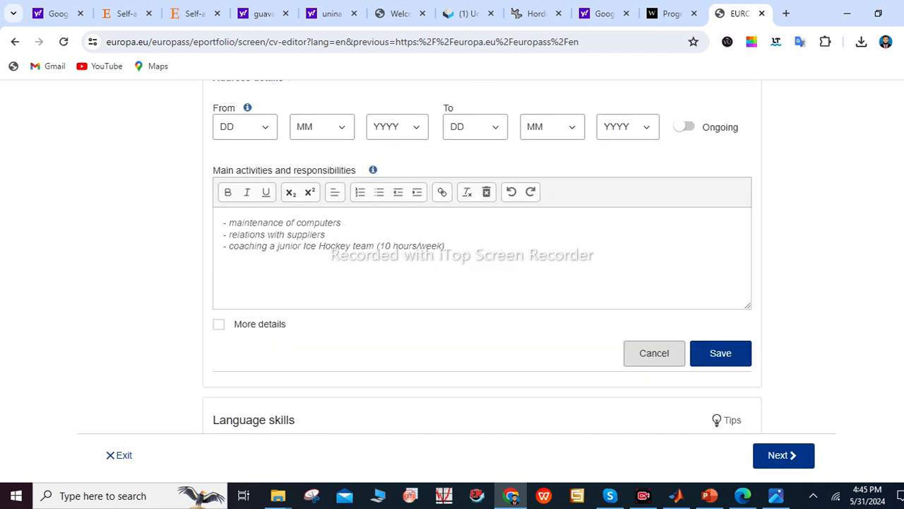
scroll(482, 283, down, 1)
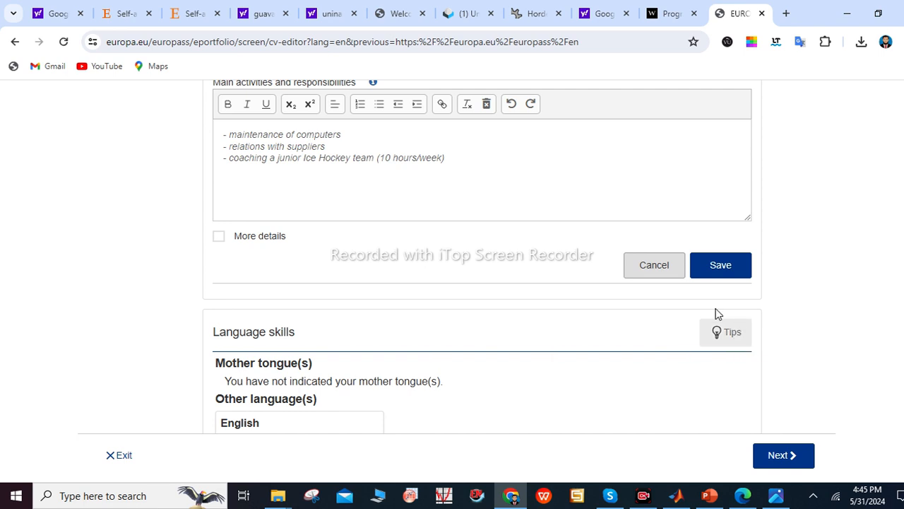
click(713, 277)
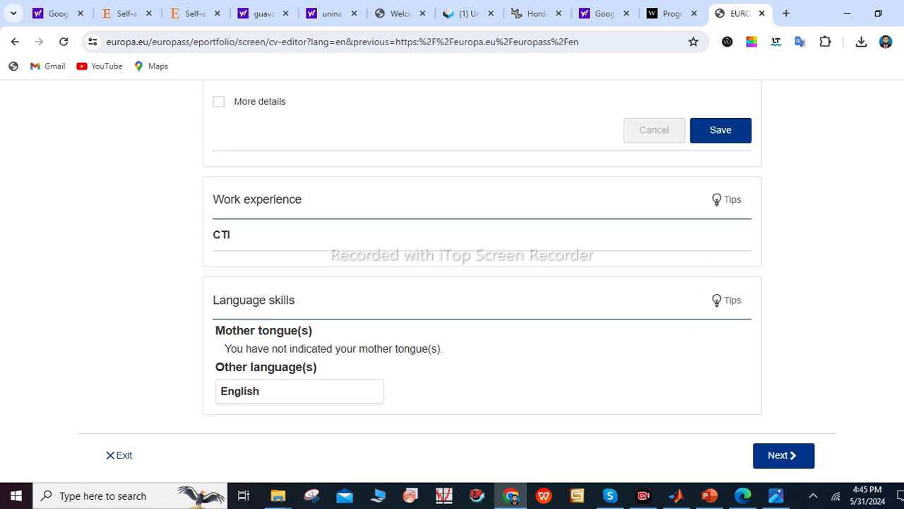
Preview several templates and pick the one with headings in a left column
click(786, 452)
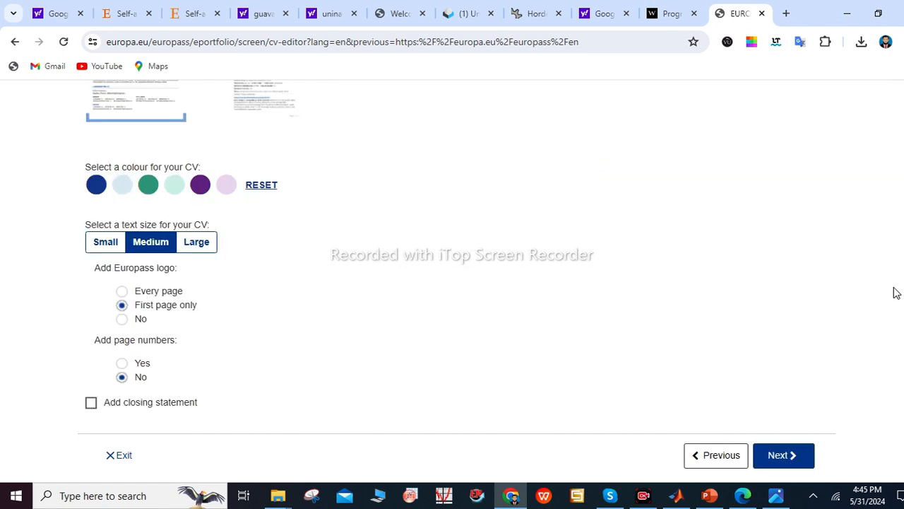
scroll(449, 148, up, 4)
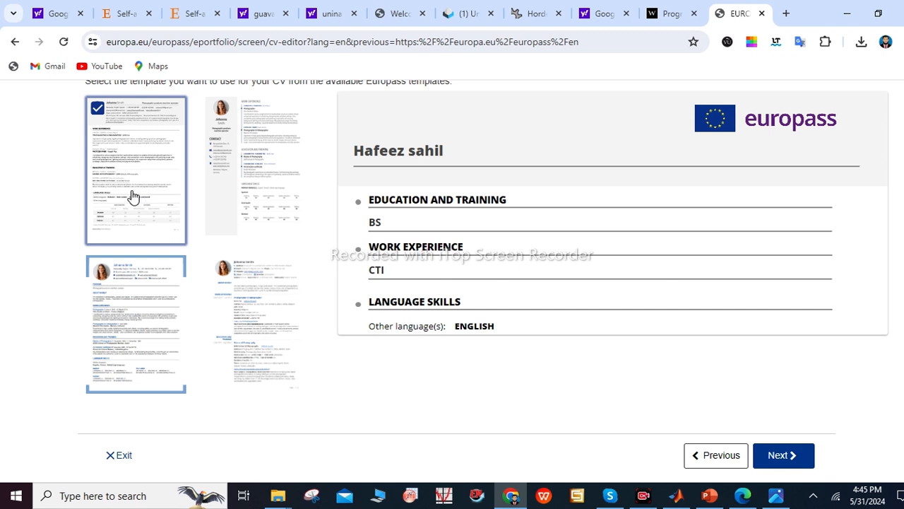
click(275, 187)
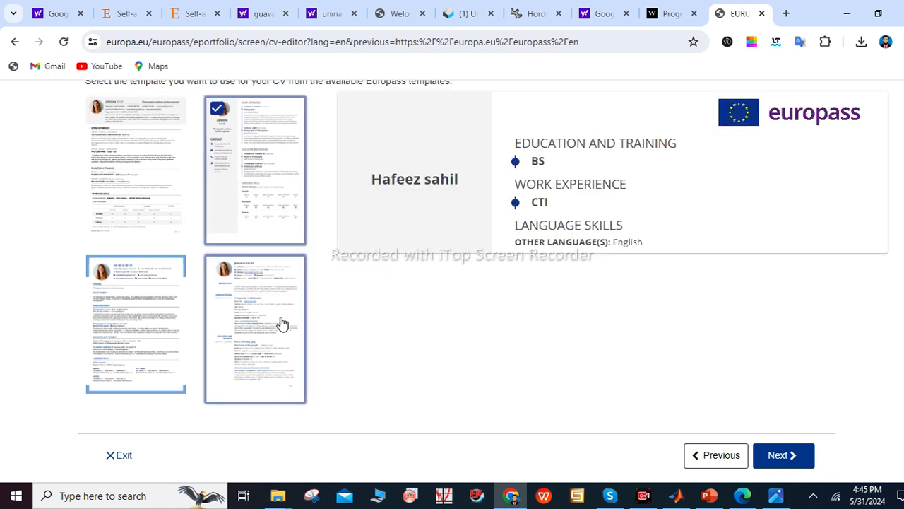
click(141, 301)
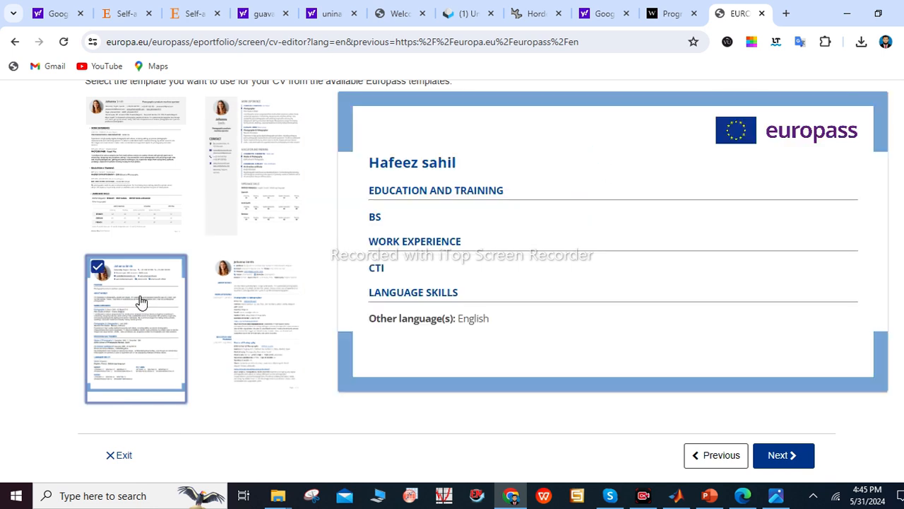
click(255, 337)
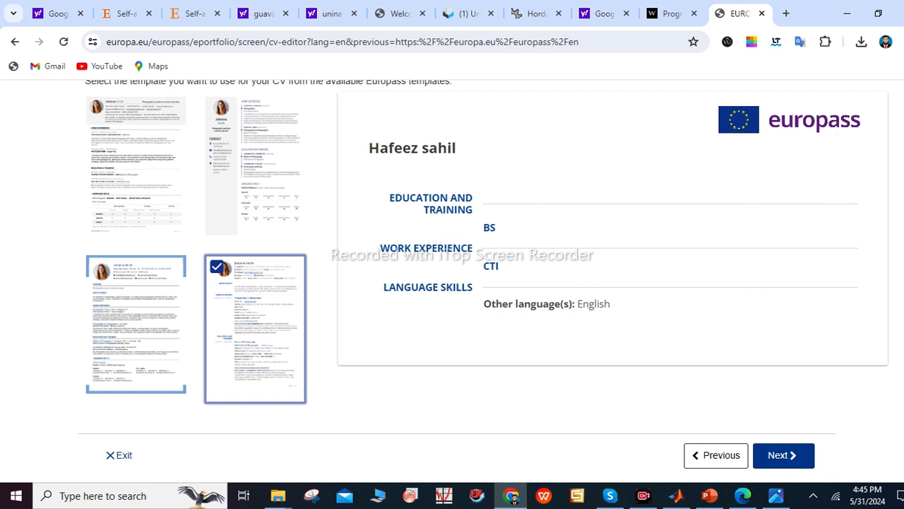
Set Add Europass logo to No, keep text size Medium, and continue
scroll(487, 254, down, 3)
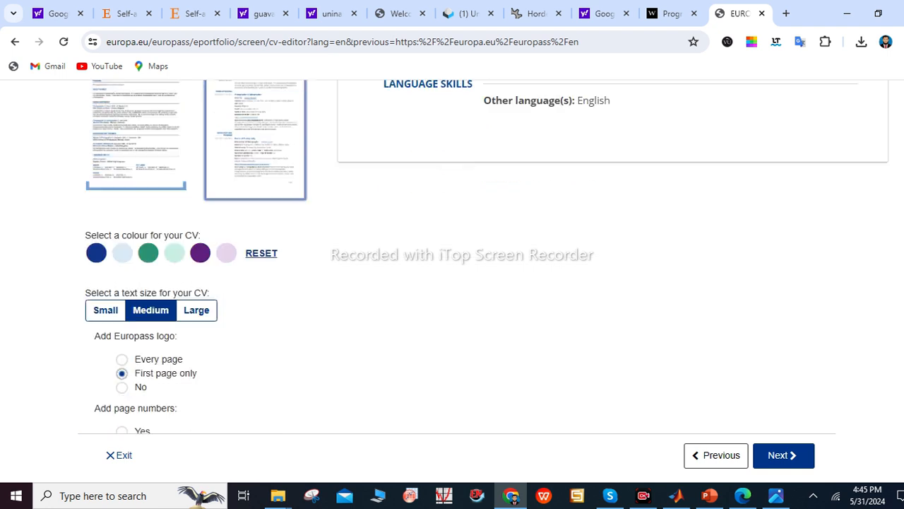
scroll(902, 379, down, 1)
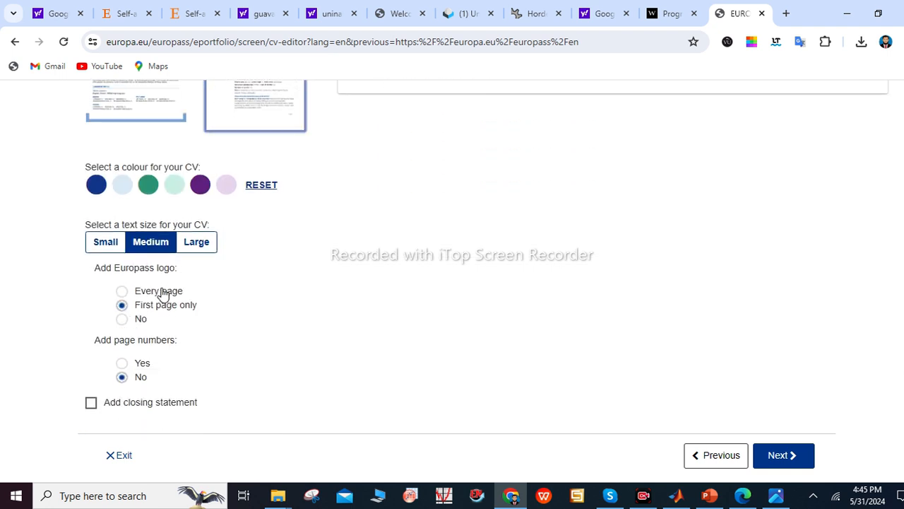
click(122, 320)
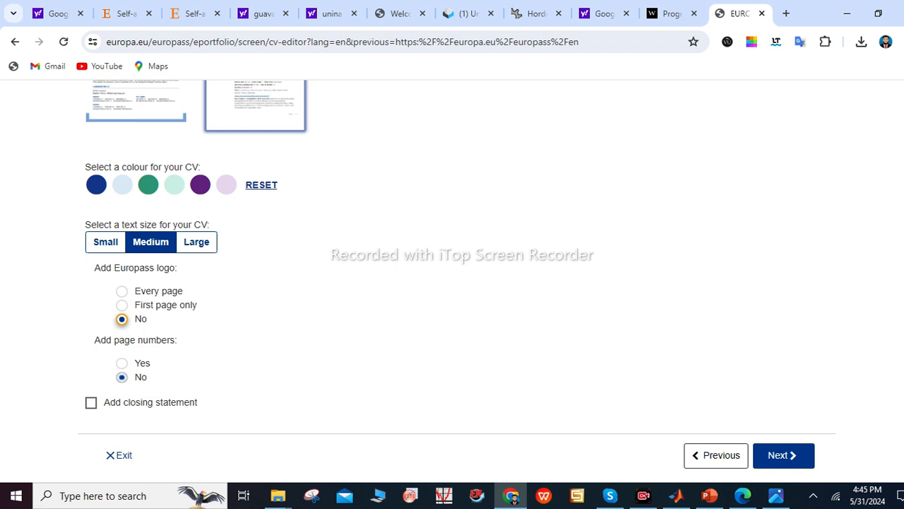
click(109, 242)
click(185, 248)
click(152, 247)
click(788, 454)
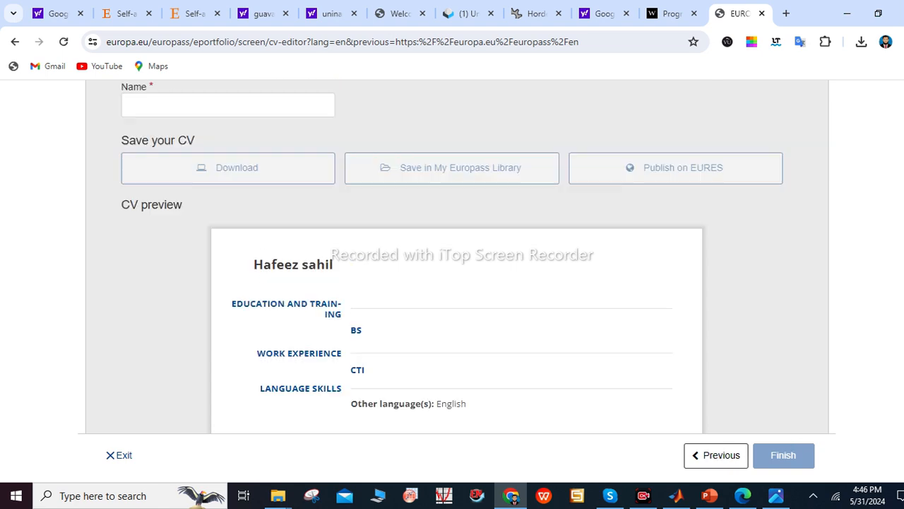
Name the CV 'Sahil CV'
scroll(456, 256, down, 10)
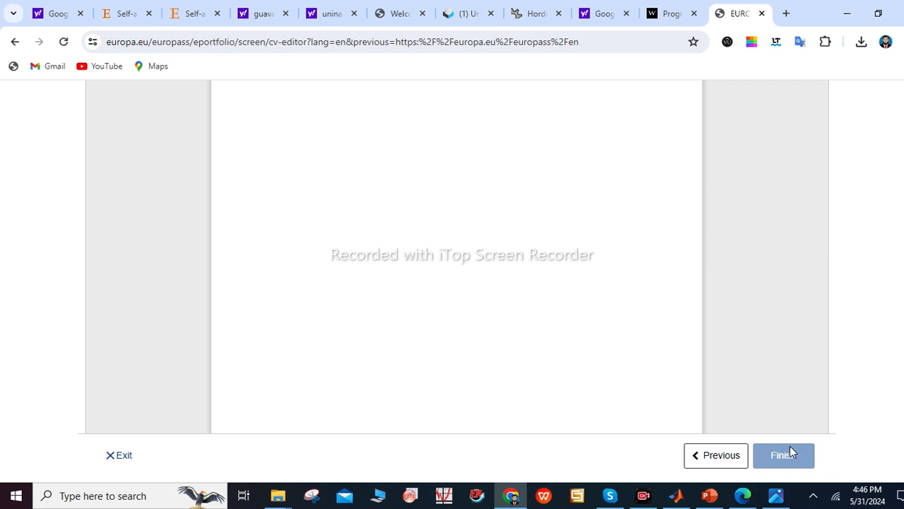
scroll(456, 256, up, 5)
scroll(899, 192, up, 4)
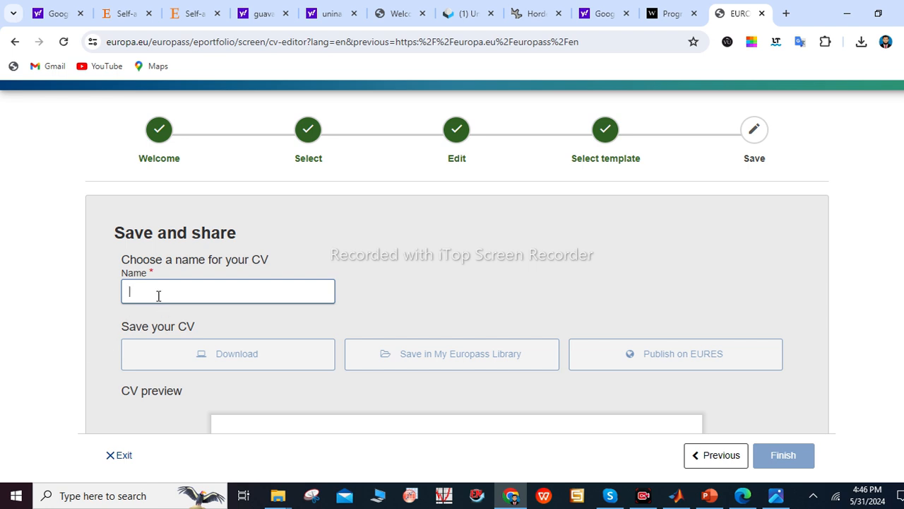
text(Sahil CV)
key(BackSpace)
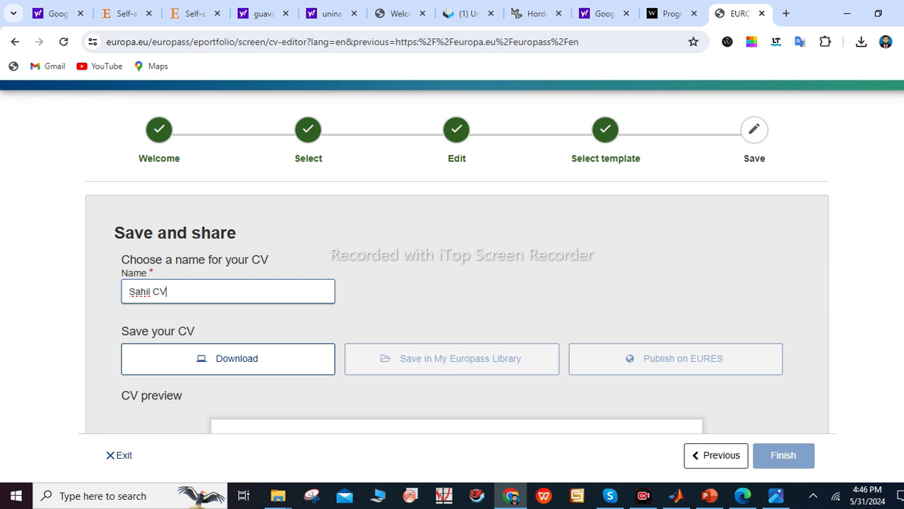
Download the CV as a PDF and finish the editor
scroll(452, 250, down, 5)
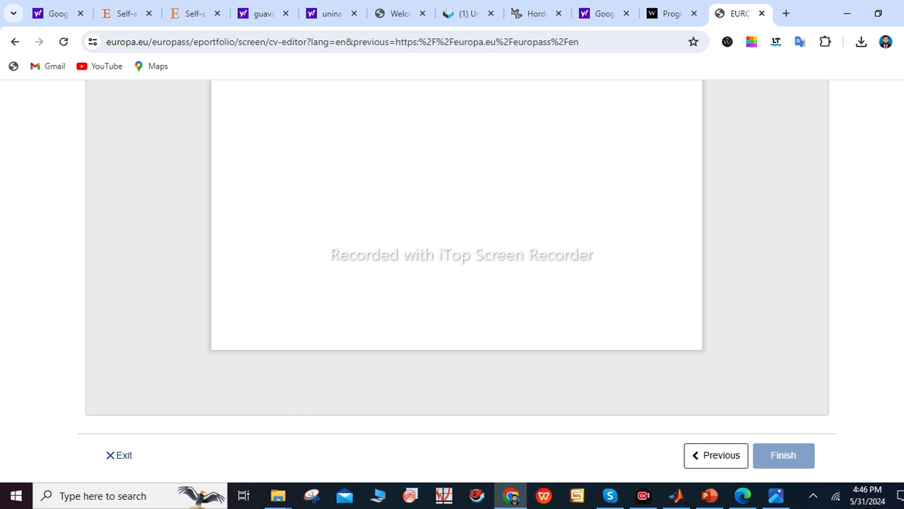
scroll(895, 254, up, 10)
scroll(880, 156, down, 3)
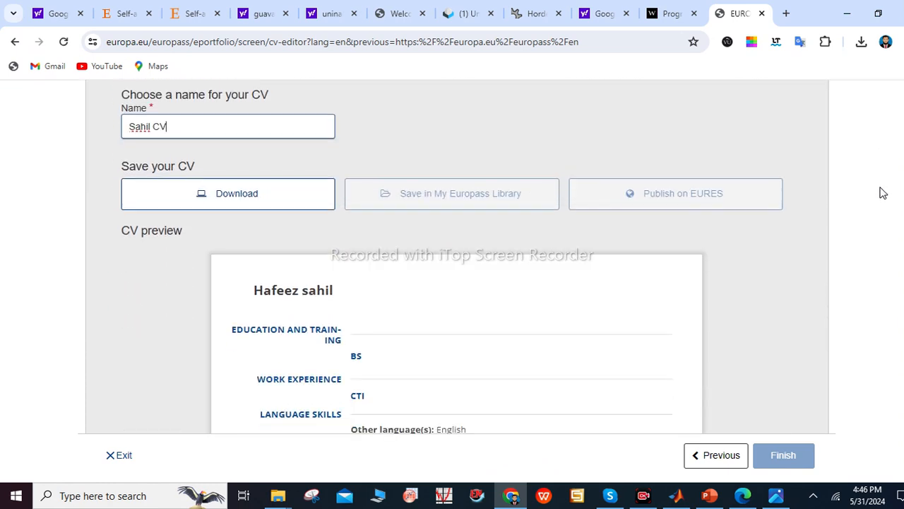
click(250, 193)
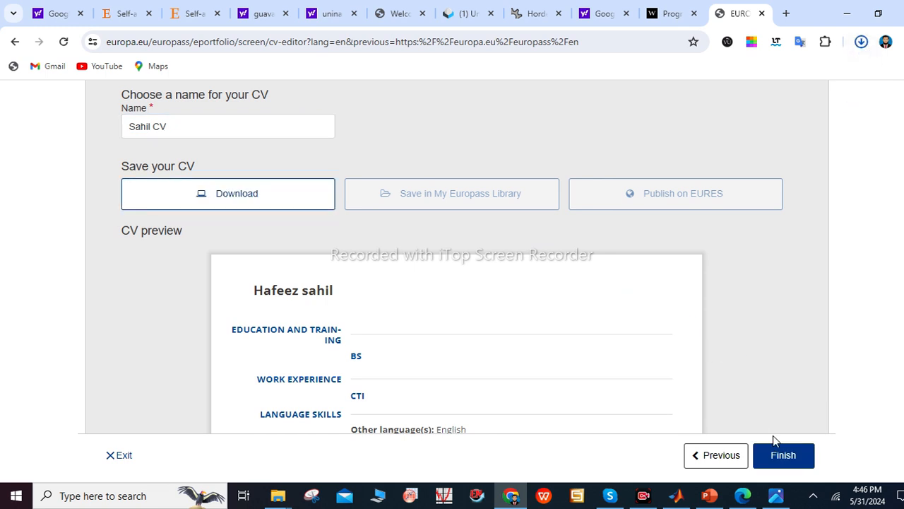
click(788, 458)
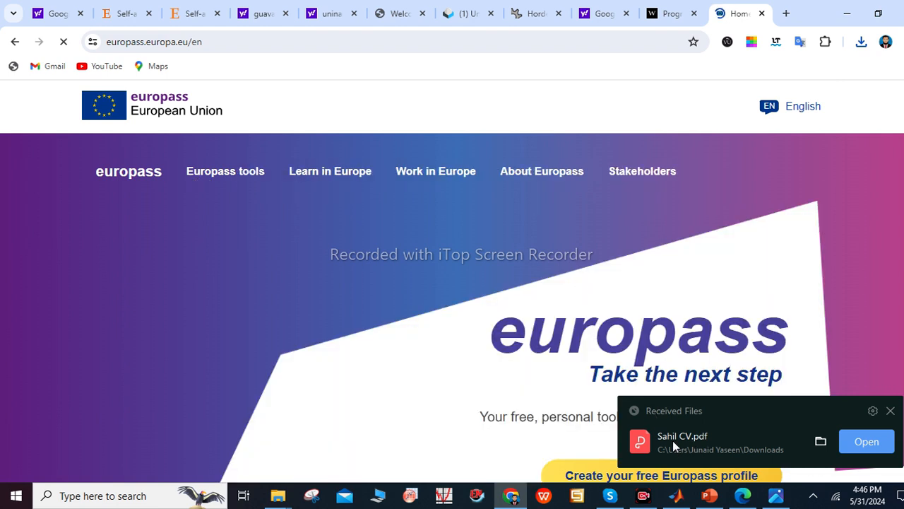
Open the downloaded Sahil CV.pdf in WPS PDF and scroll through it
click(857, 444)
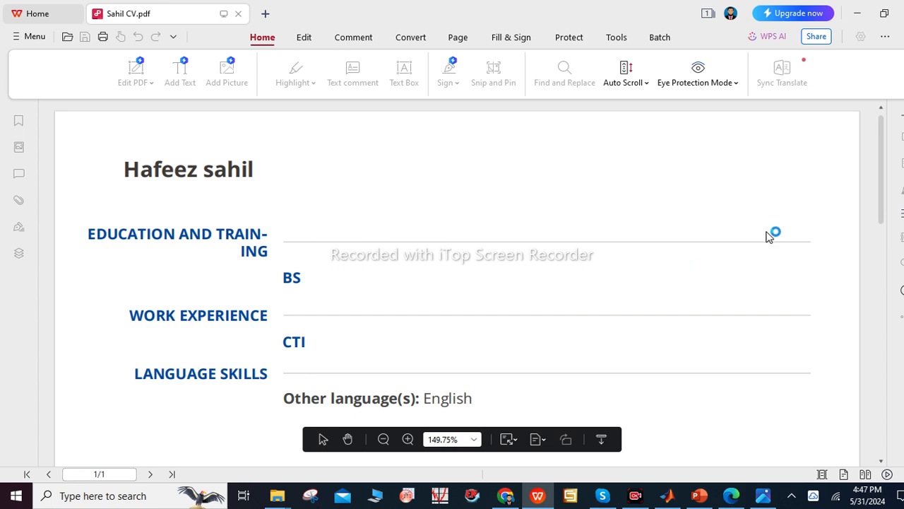
drag(882, 164, 878, 144)
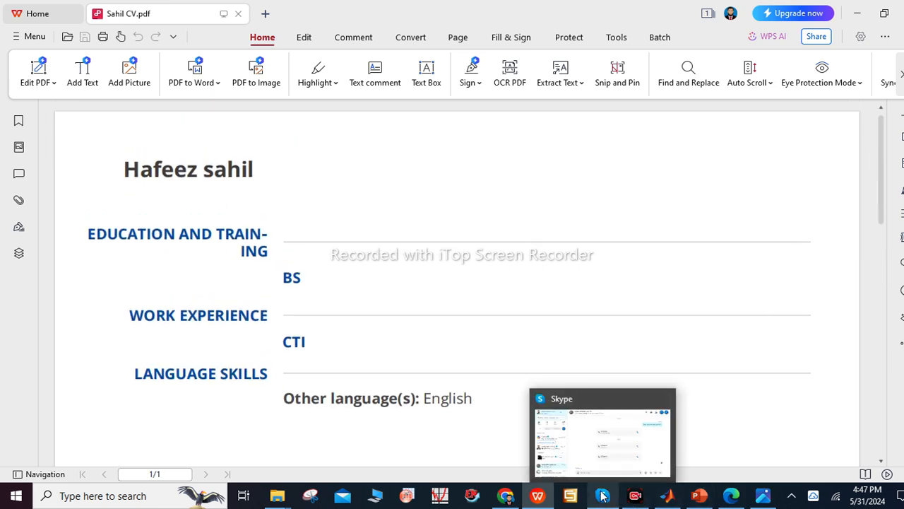
Scroll through the older three-page CV in Edge, then close its tab
mouse_move(731, 496)
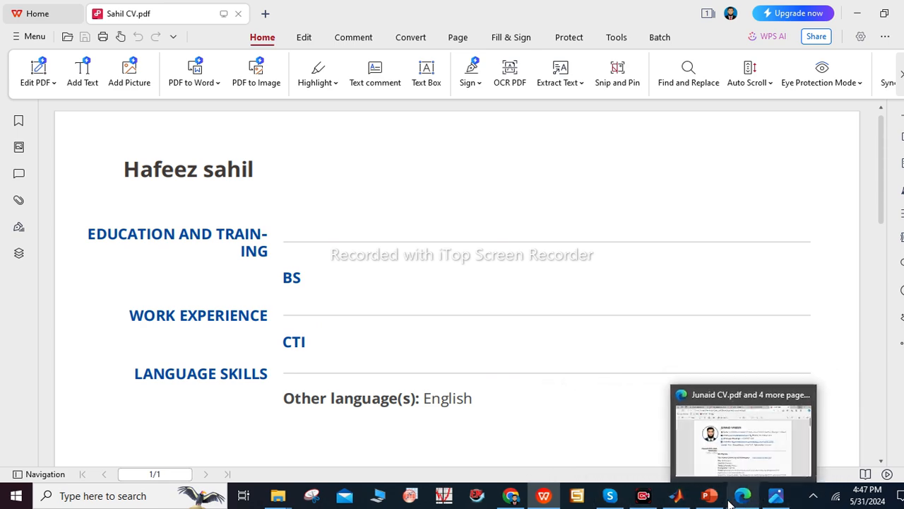
click(731, 461)
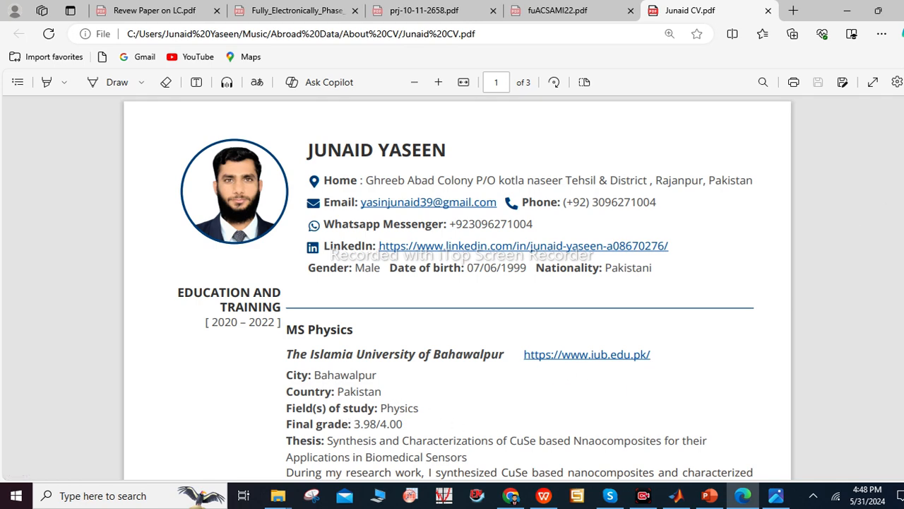
scroll(526, 178, down, 5)
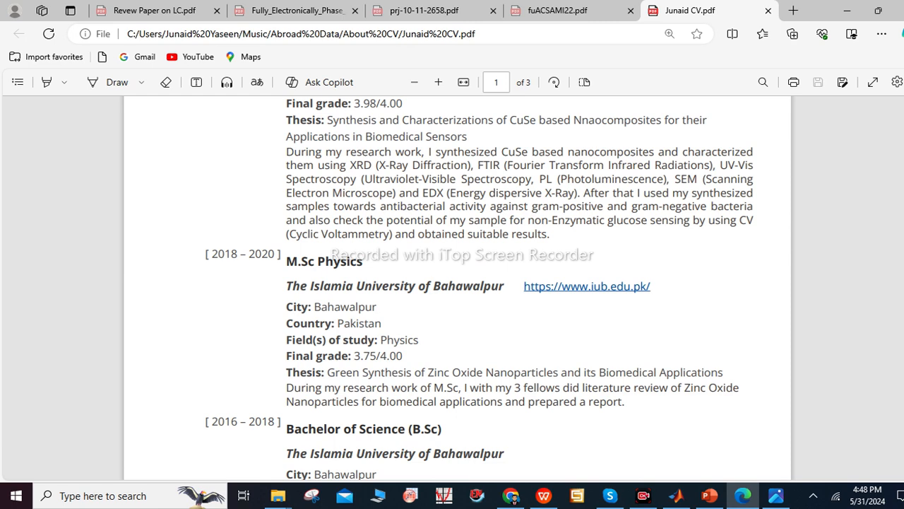
scroll(457, 283, down, 7)
scroll(457, 282, down, 3)
scroll(457, 282, up, 2)
scroll(457, 283, down, 3)
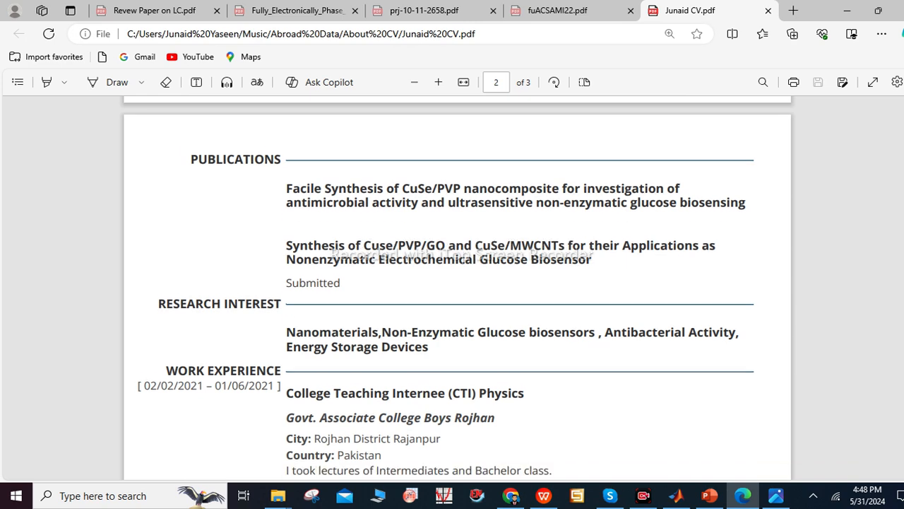
scroll(457, 283, down, 2)
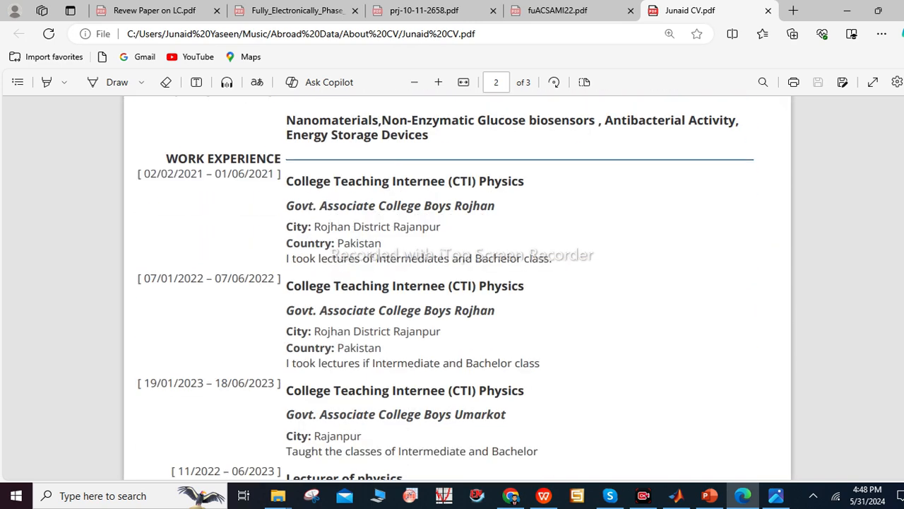
scroll(457, 282, up, 1)
scroll(445, 288, up, 1)
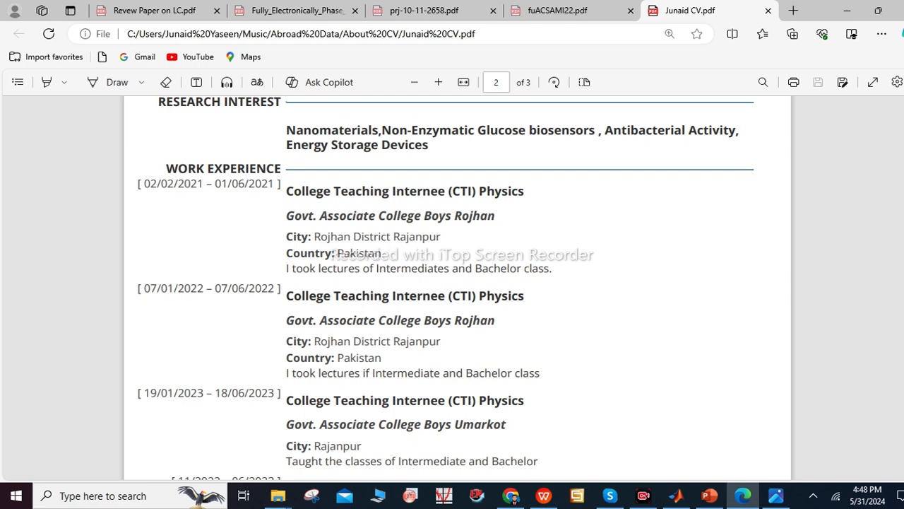
scroll(457, 288, down, 2)
scroll(446, 288, up, 1)
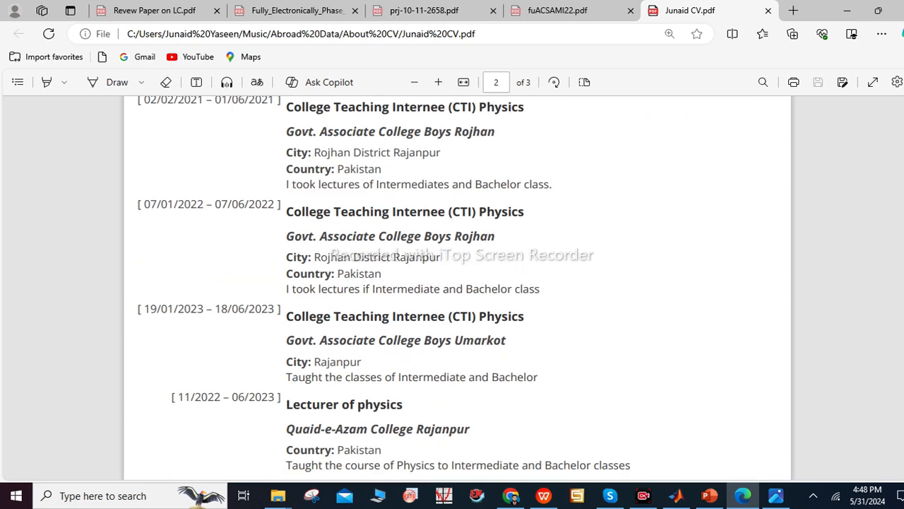
scroll(457, 289, down, 3)
scroll(457, 289, up, 5)
scroll(457, 288, down, 7)
scroll(457, 288, down, 8)
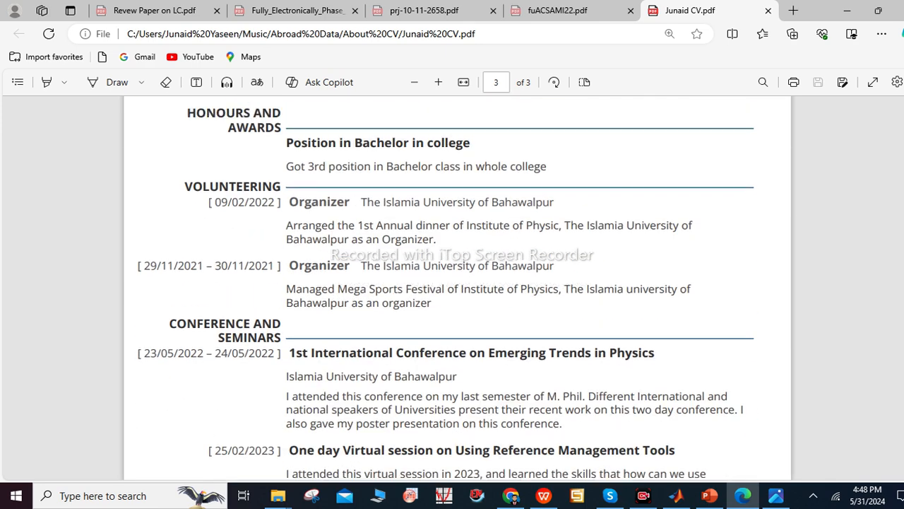
scroll(457, 289, down, 3)
scroll(452, 286, down, 3)
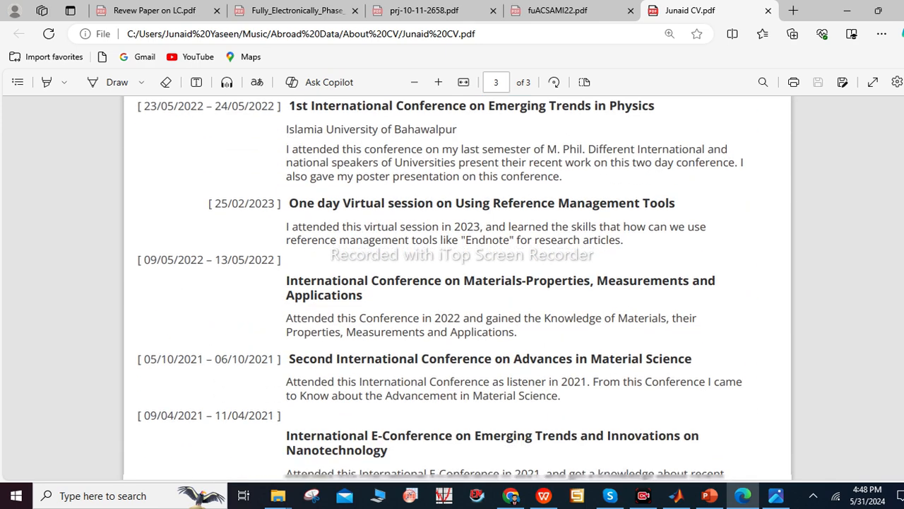
scroll(610, 354, up, 1)
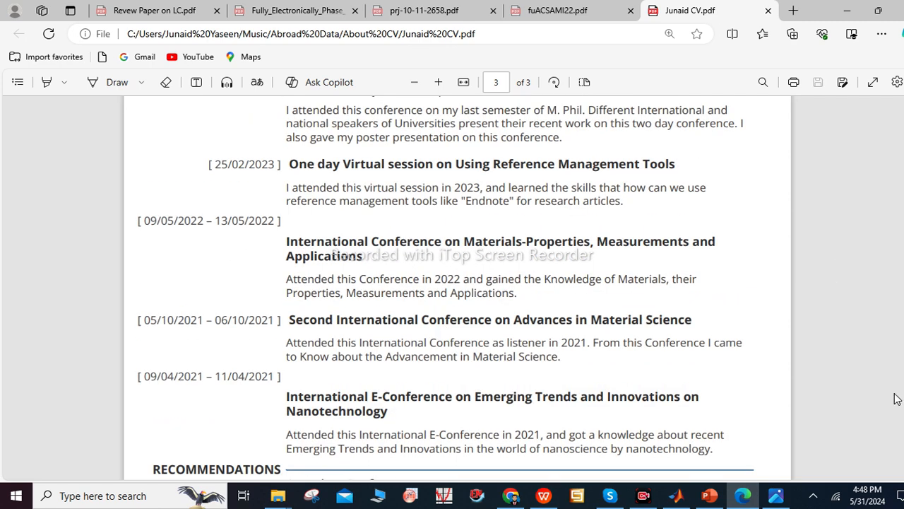
scroll(897, 399, down, 2)
scroll(897, 399, down, 2)
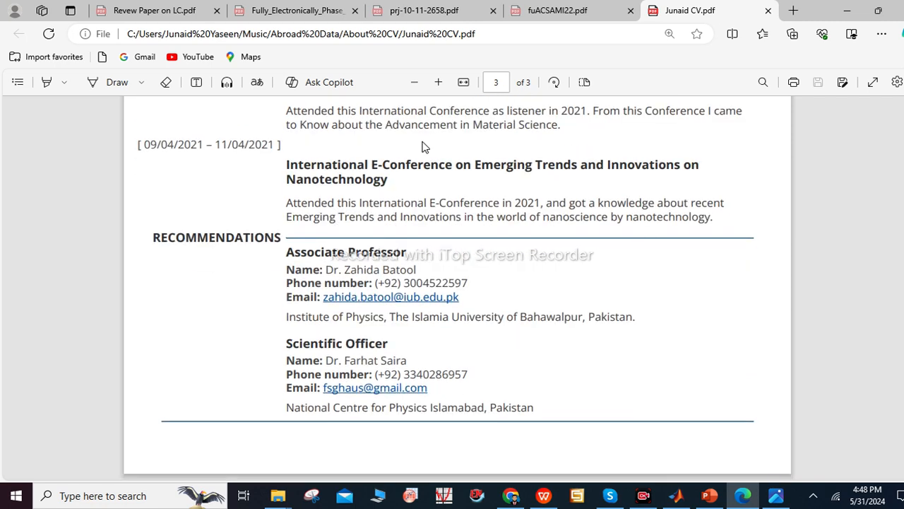
click(768, 10)
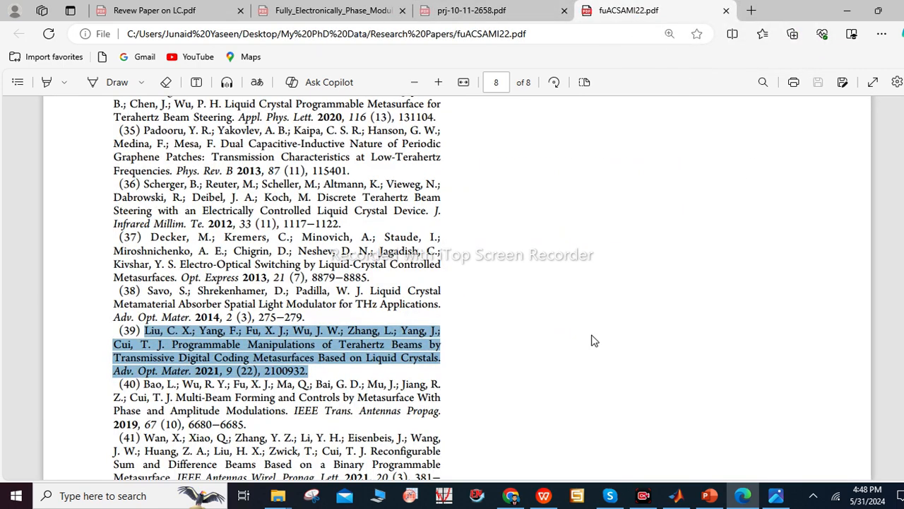
Bring the 'Home | Europass' Chrome window back to the front
mouse_move(511, 500)
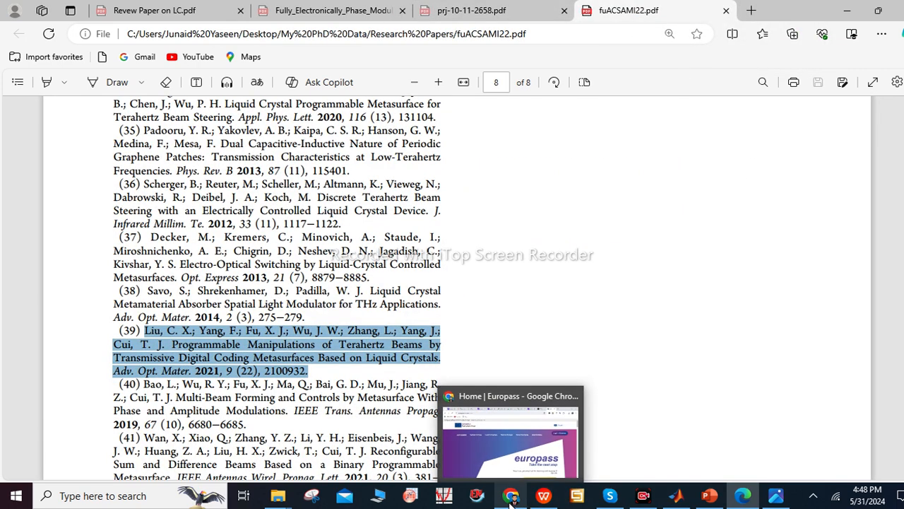
click(503, 434)
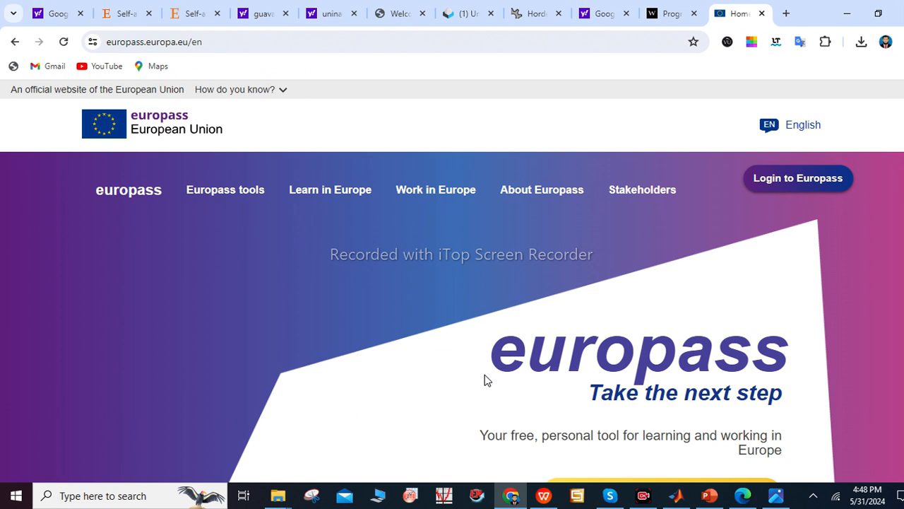